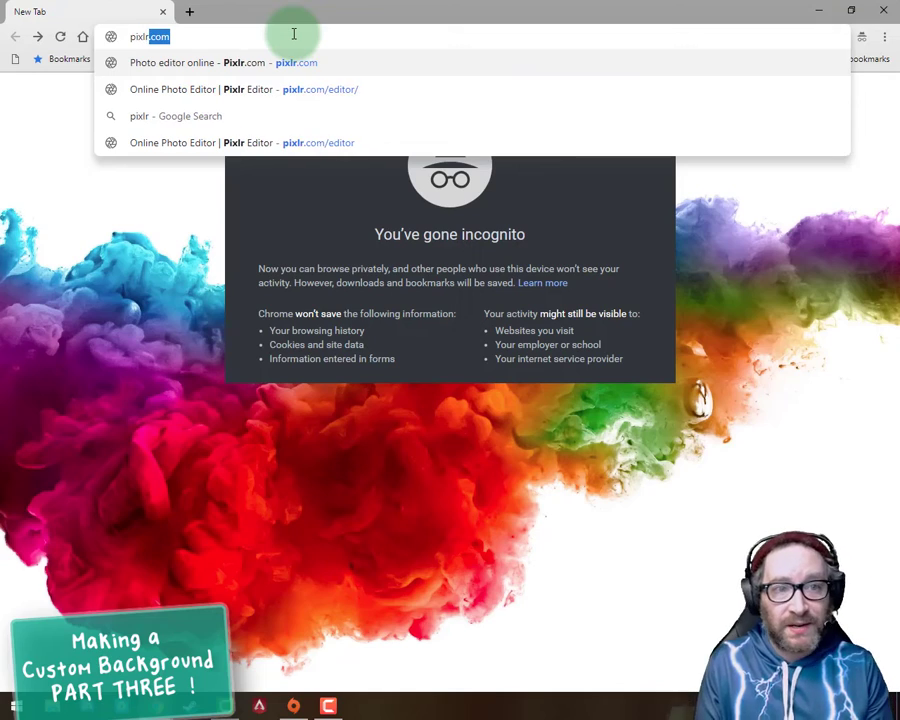
Step: Load pixlr.com, continue to the classic Pixlr Editor and allow the site to run Flash
{"action": "key", "text": "Return"}
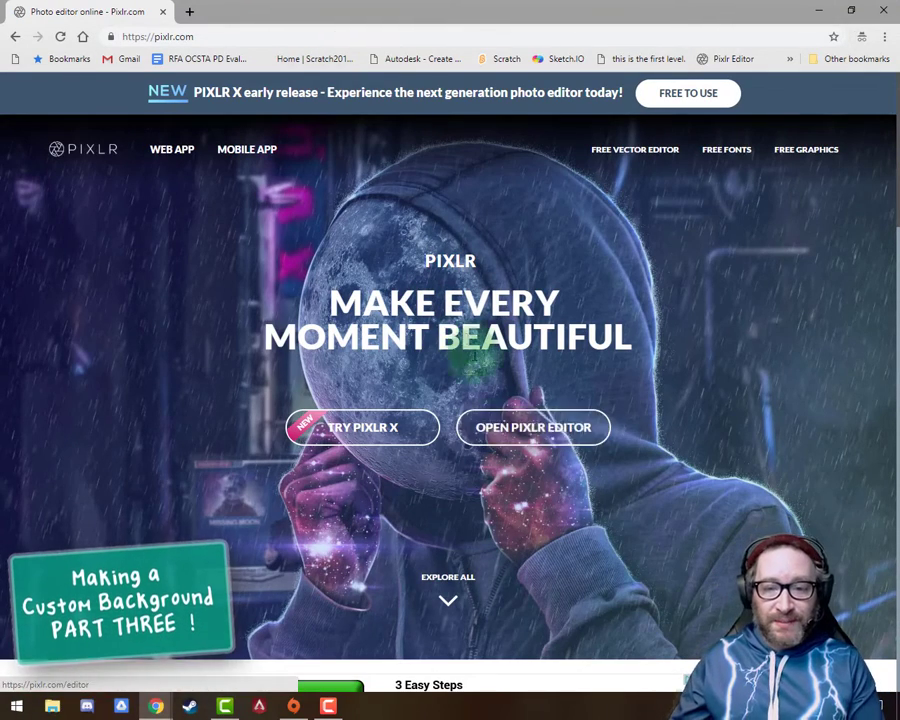
{"action": "left_click", "coordinate": [537, 430]}
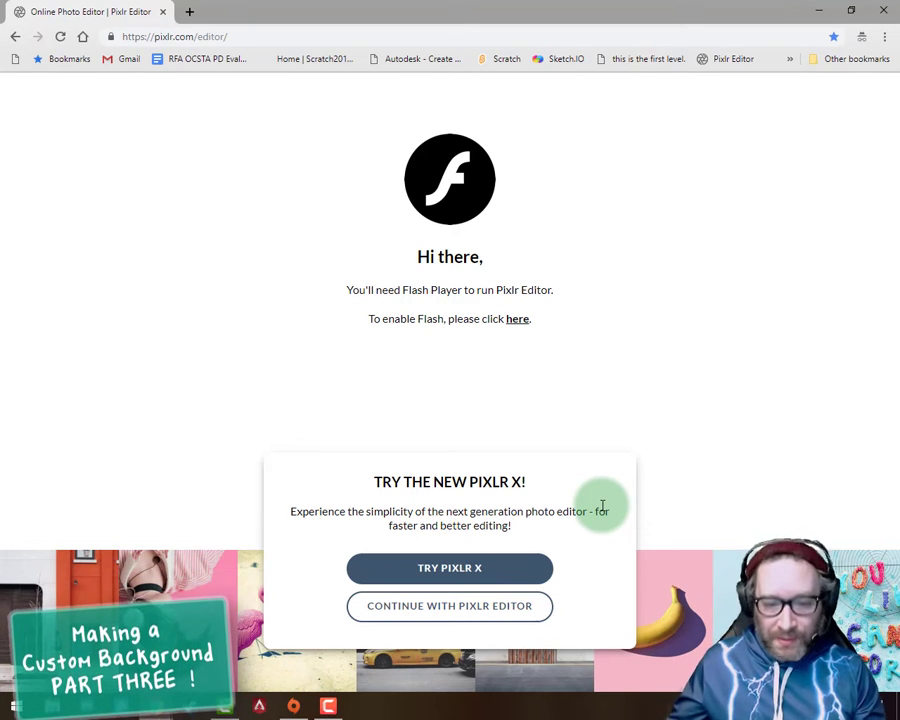
{"action": "left_click", "coordinate": [460, 606]}
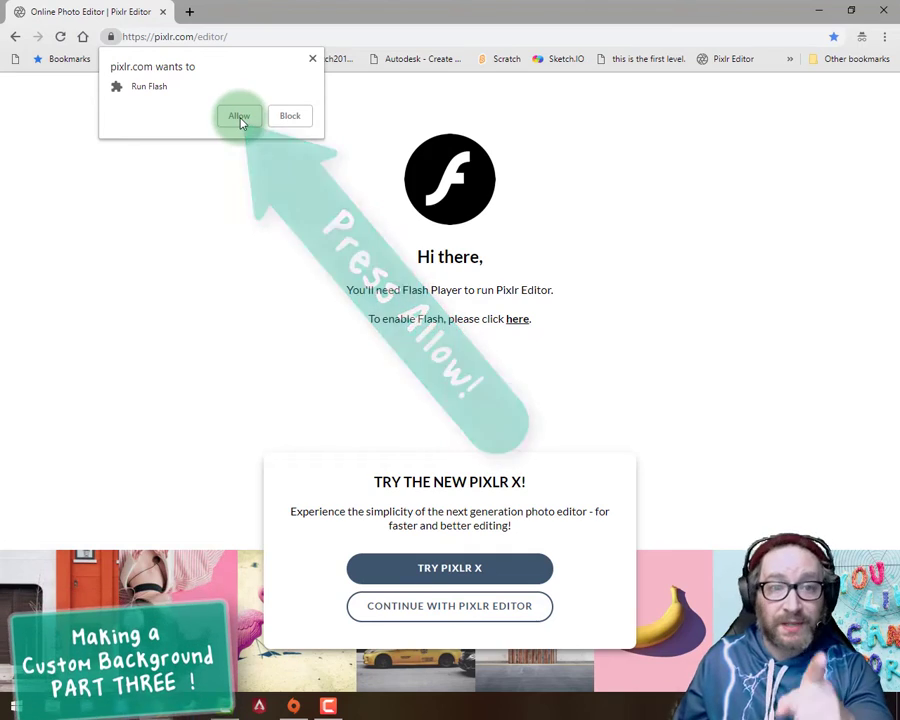
{"action": "left_click", "coordinate": [239, 118]}
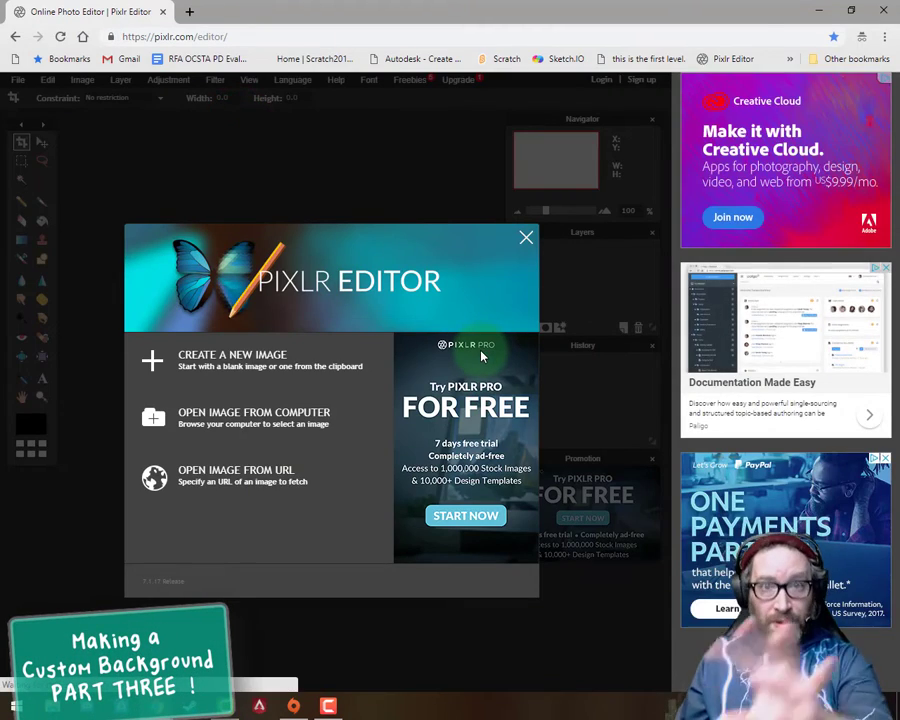
Step: Create a new transparent image 1280 px wide and 1024 px high, matching the canvas size preset in Sketchpad
{"action": "left_click", "coordinate": [228, 369]}
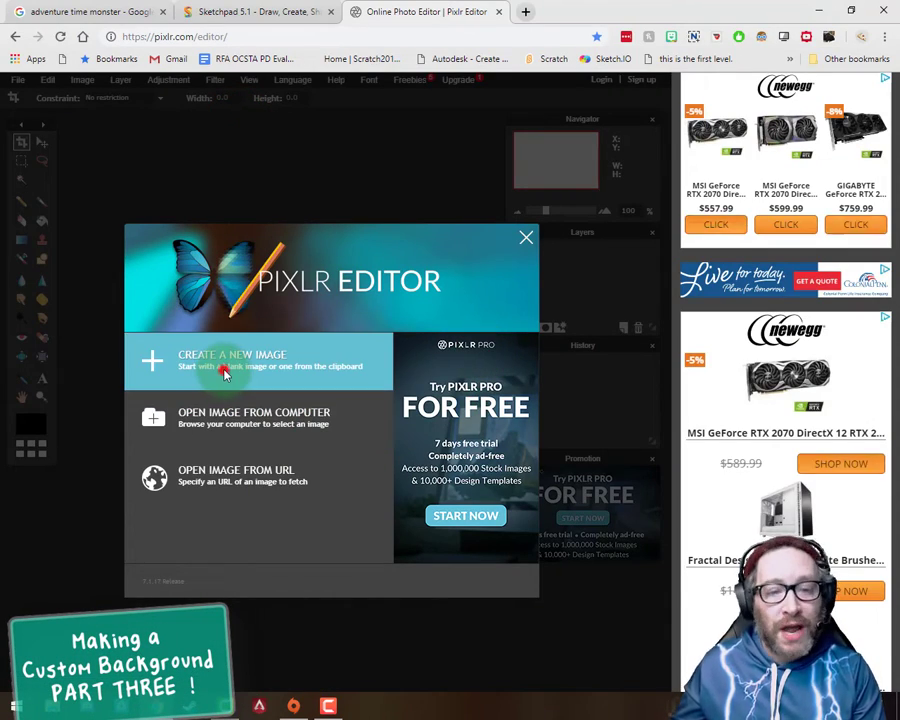
{"action": "left_click", "coordinate": [292, 394]}
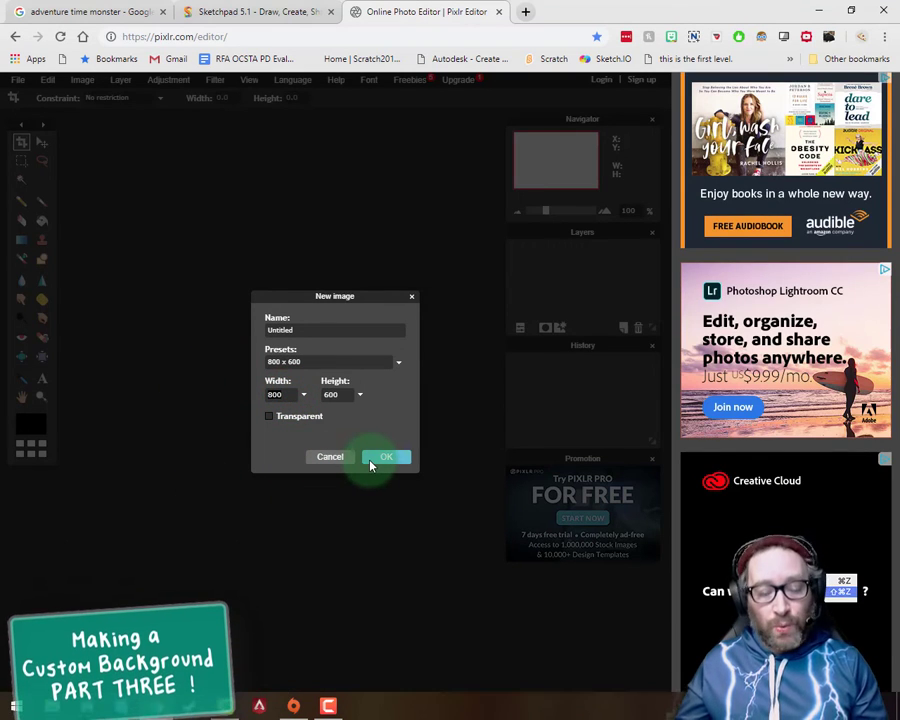
{"action": "left_click", "coordinate": [200, 14]}
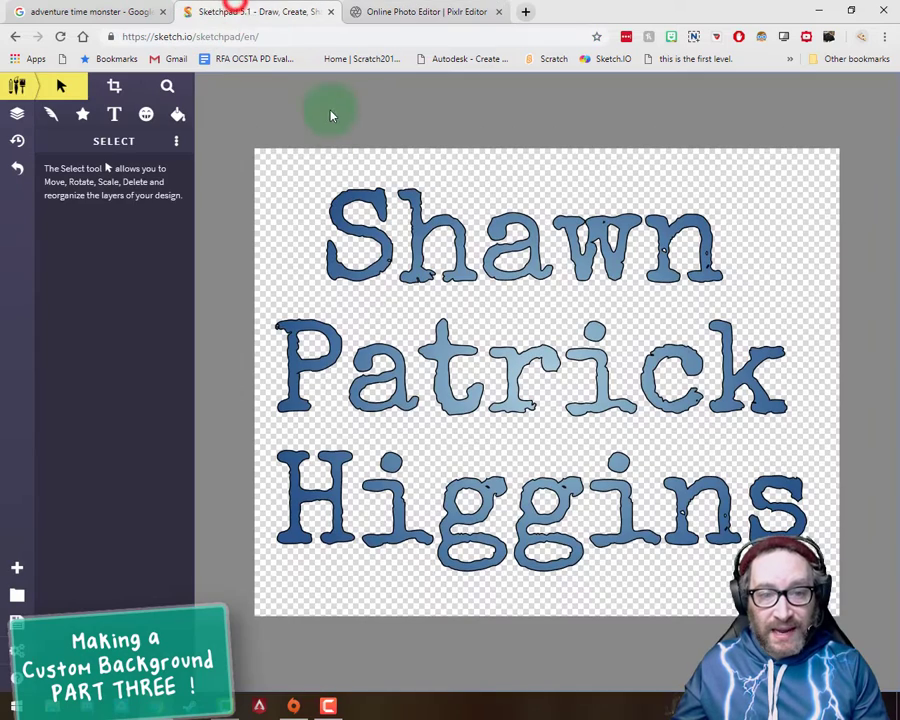
{"action": "left_click", "coordinate": [13, 567]}
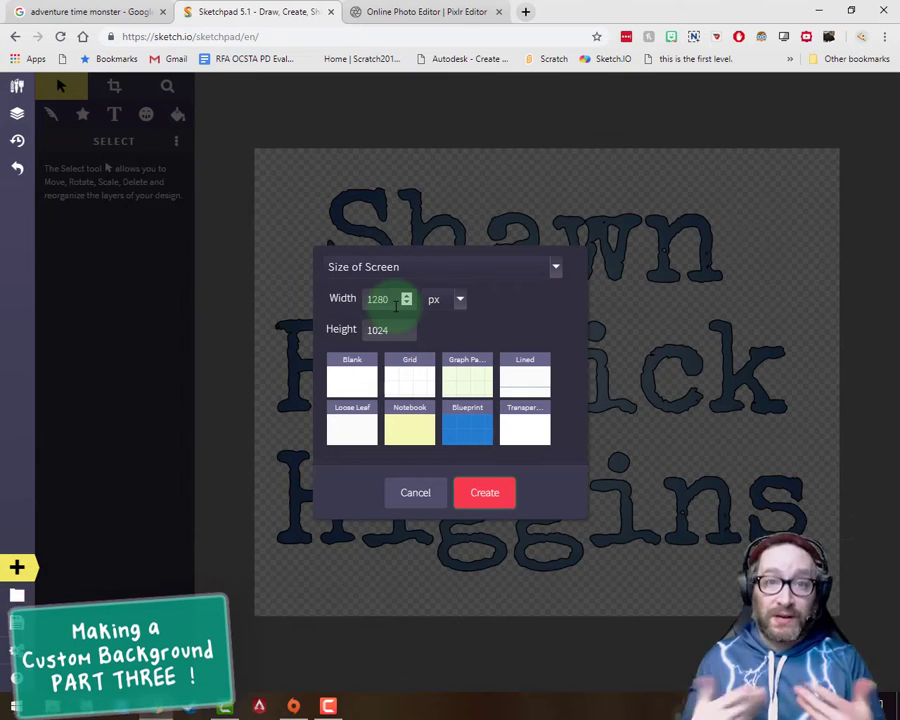
{"action": "left_click", "coordinate": [420, 12]}
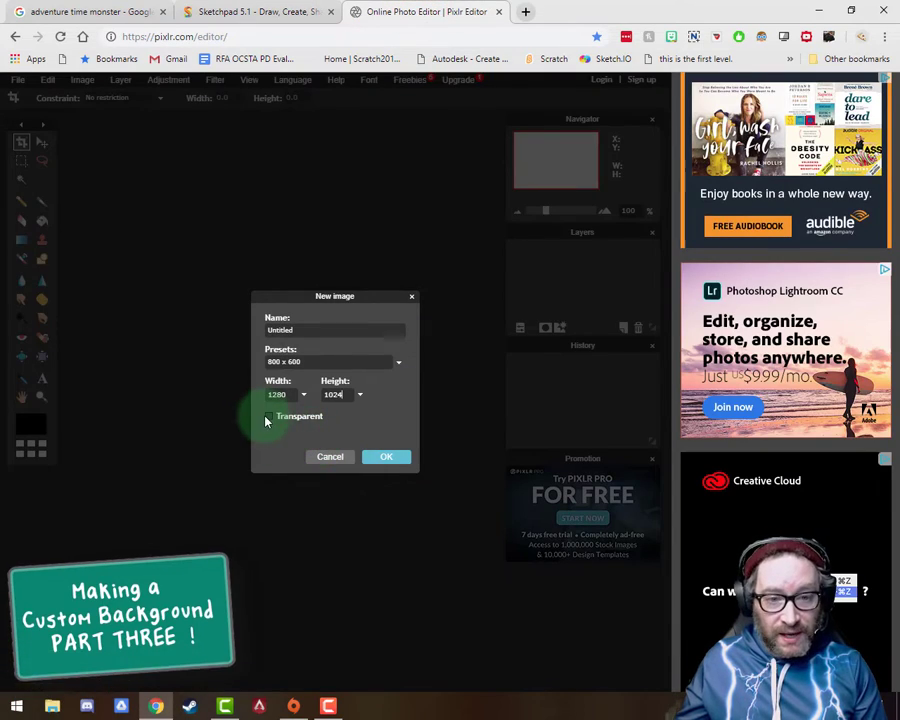
{"action": "left_click", "coordinate": [268, 416]}
{"action": "left_click", "coordinate": [386, 456]}
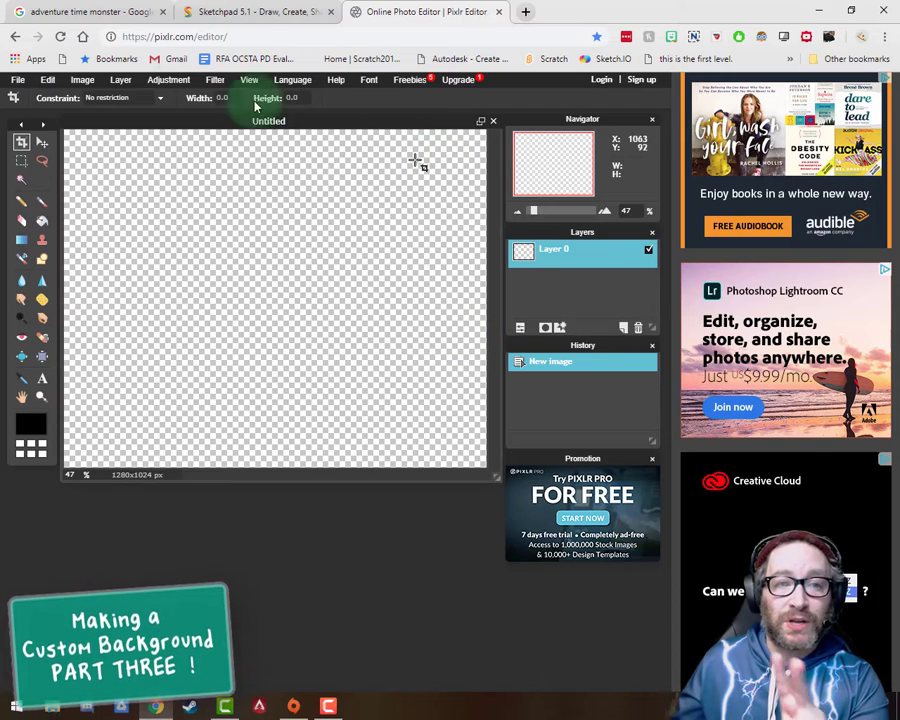
Step: Open the "background" image from the "0 - Custom Background" folder in Downloads as a new layer
{"action": "left_click", "coordinate": [122, 80]}
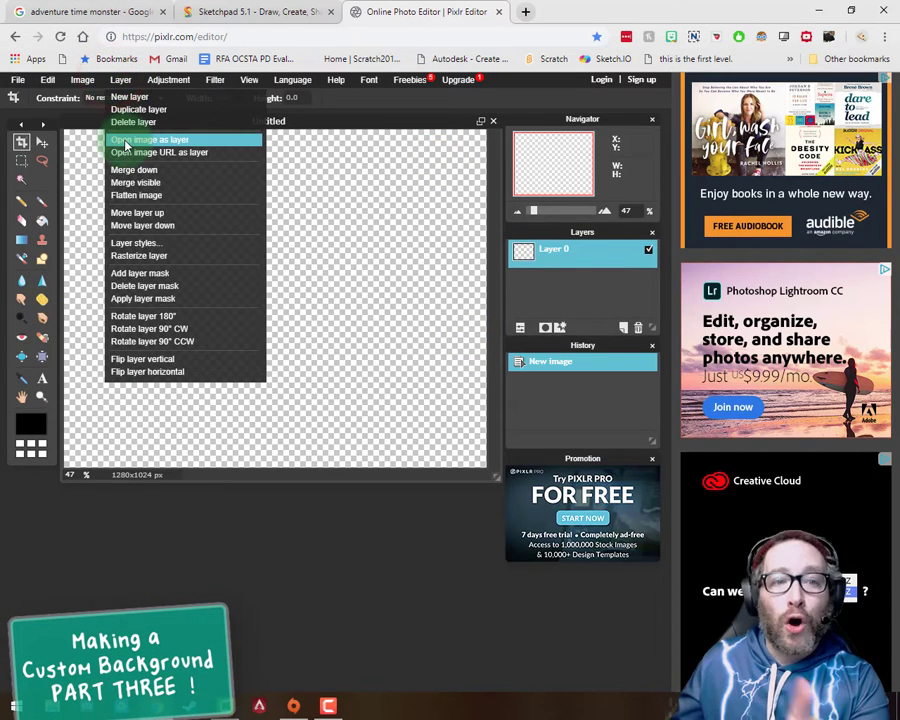
{"action": "left_click", "coordinate": [124, 142]}
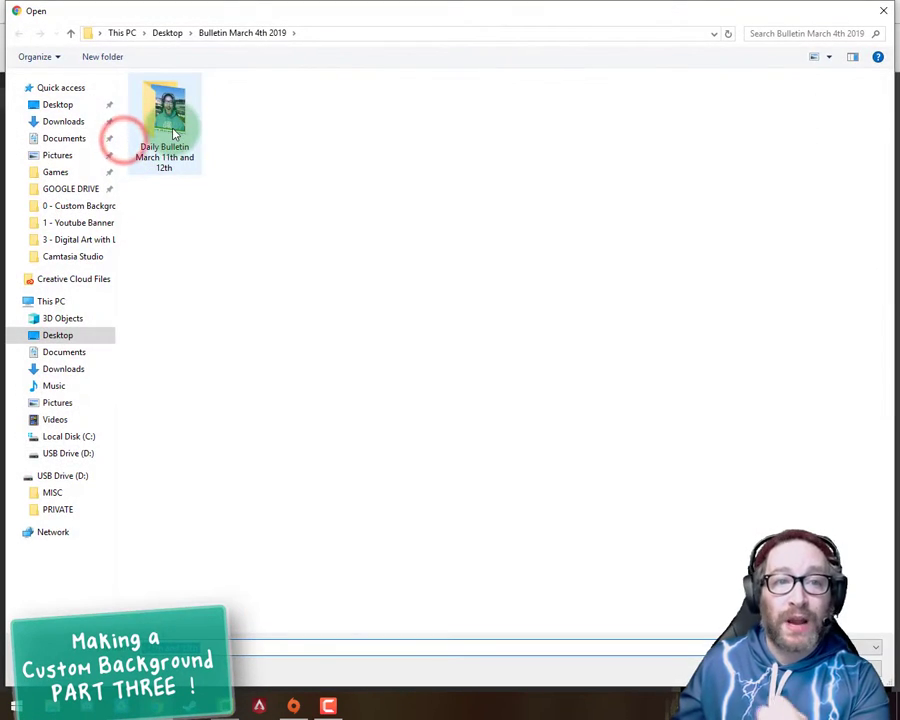
{"action": "left_click", "coordinate": [63, 122]}
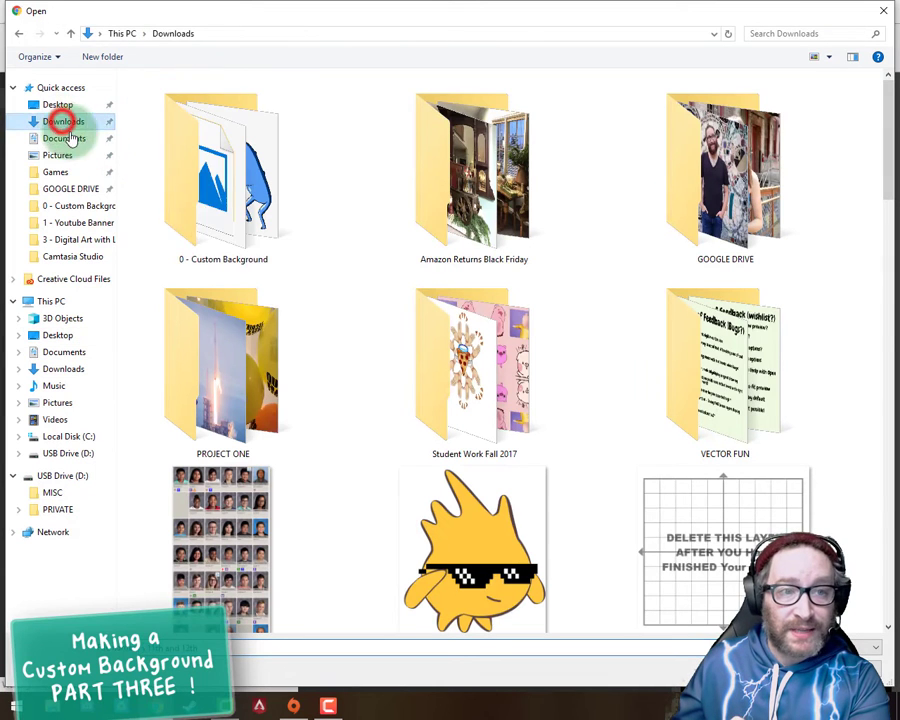
{"action": "double_click", "coordinate": [235, 190]}
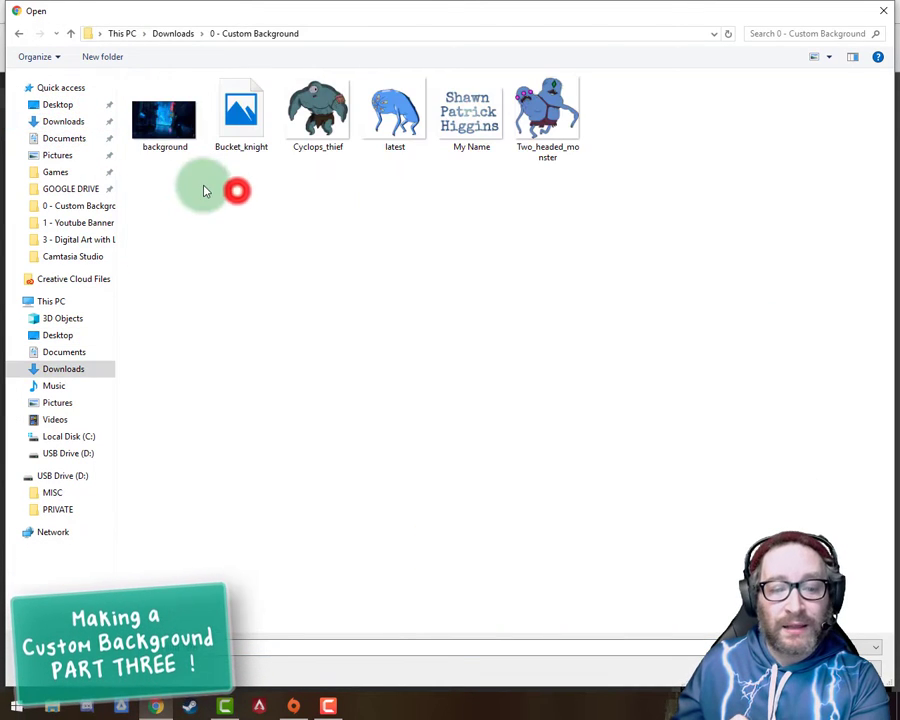
{"action": "double_click", "coordinate": [172, 133]}
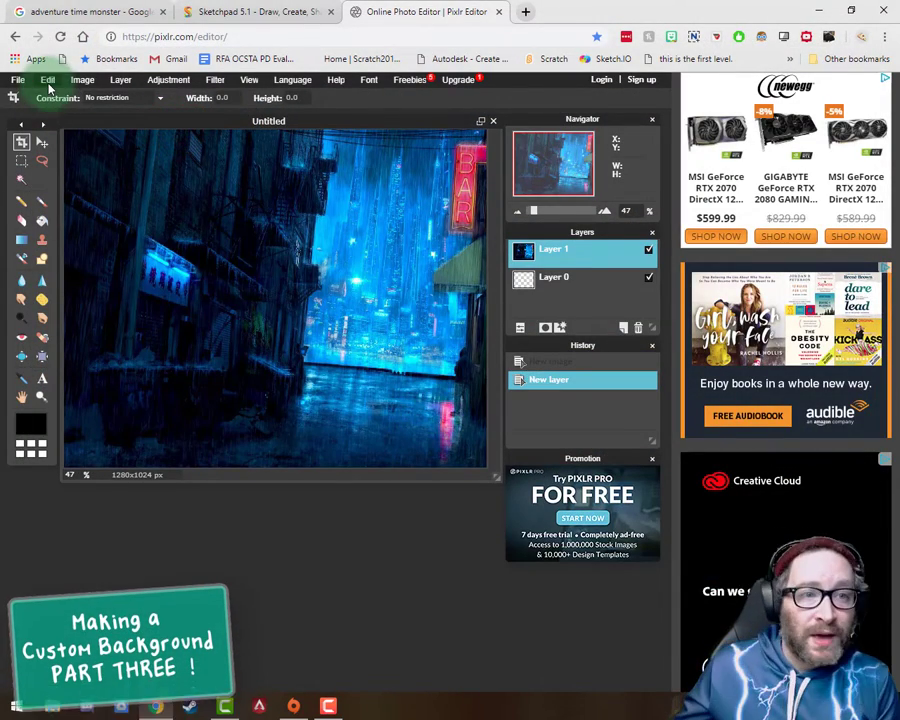
Step: Free-transform the city background layer, scaling it proportionally and positioning it so it covers the whole canvas
{"action": "left_click", "coordinate": [48, 80]}
{"action": "left_click", "coordinate": [62, 183]}
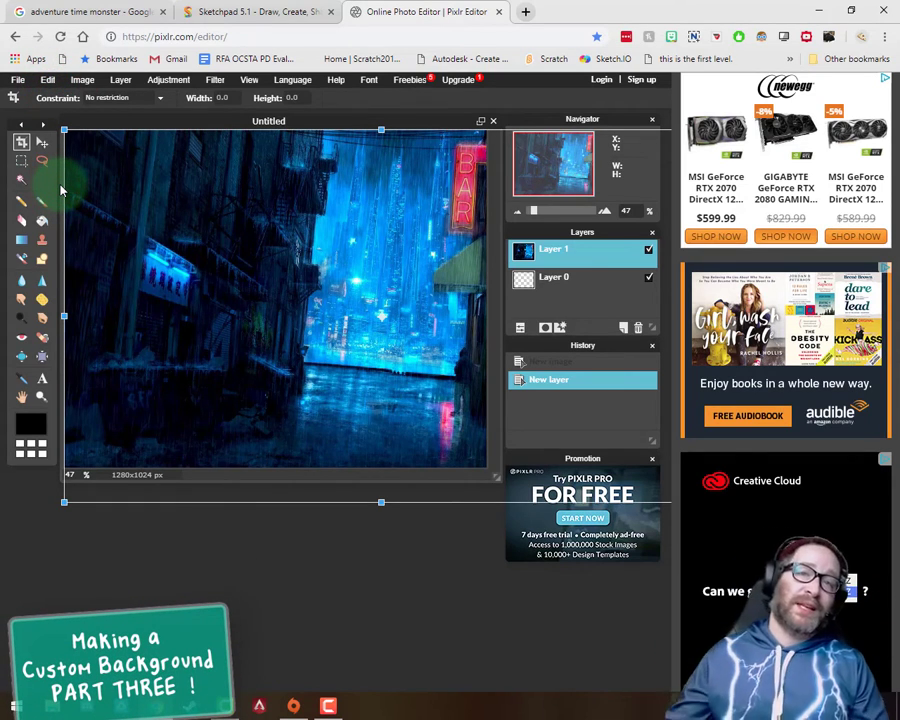
{"action": "mouse_move", "coordinate": [436, 353]}
{"action": "left_mouse_down"}
{"action": "mouse_move", "coordinate": [308, 299]}
{"action": "mouse_move", "coordinate": [361, 447]}
{"action": "mouse_move", "coordinate": [520, 334]}
{"action": "mouse_move", "coordinate": [435, 324]}
{"action": "mouse_move", "coordinate": [510, 338]}
{"action": "mouse_move", "coordinate": [433, 350]}
{"action": "left_mouse_up"}
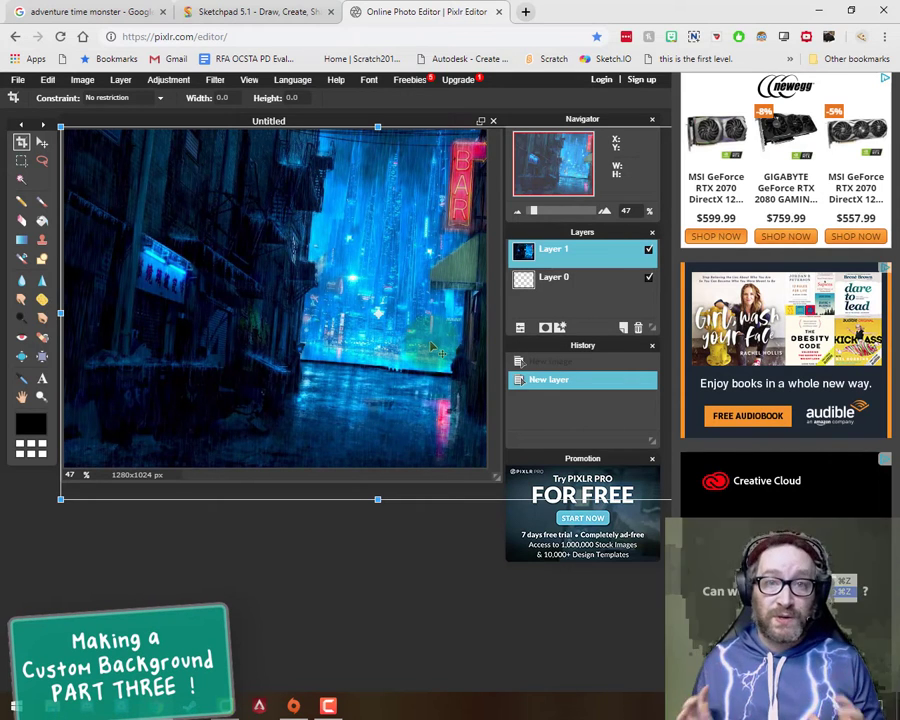
{"action": "left_click_drag", "start_coordinate": [419, 312], "coordinate": [408, 326]}
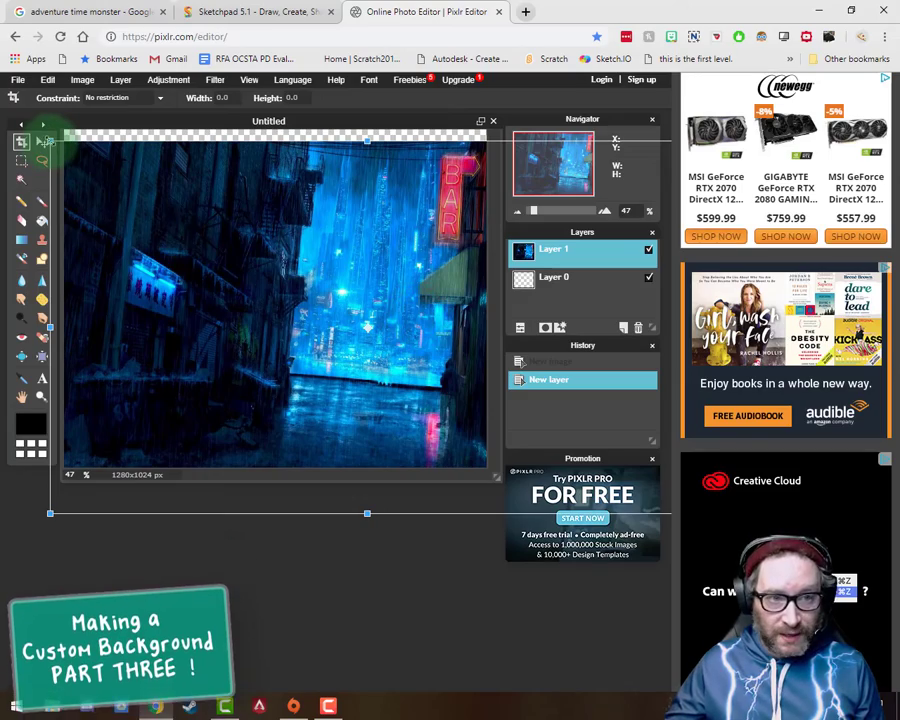
{"action": "left_click", "coordinate": [43, 140]}
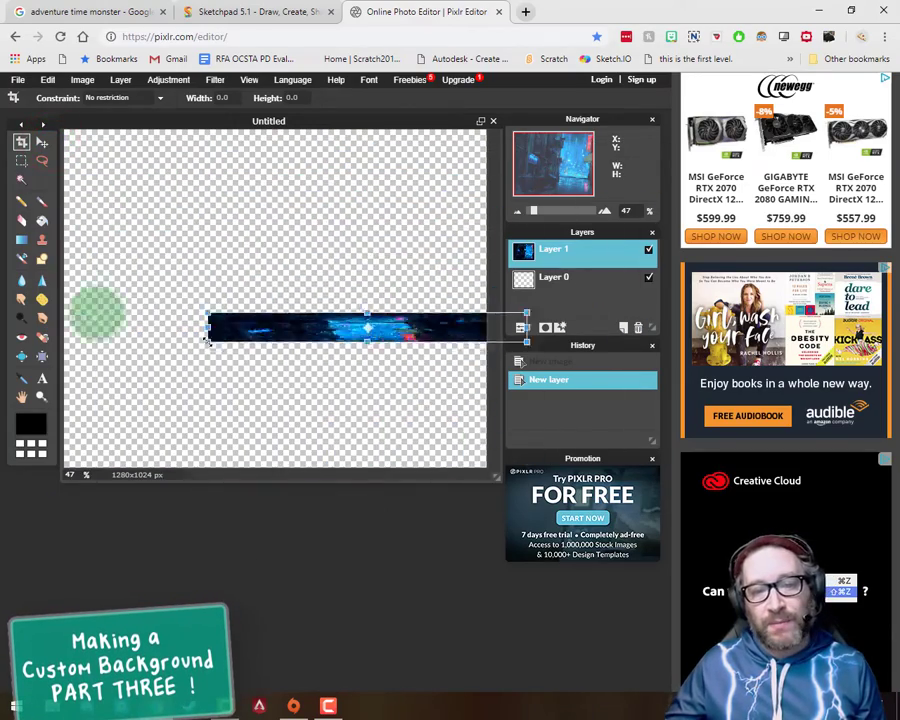
{"action": "left_click_drag", "start_coordinate": [203, 339], "coordinate": [333, 408]}
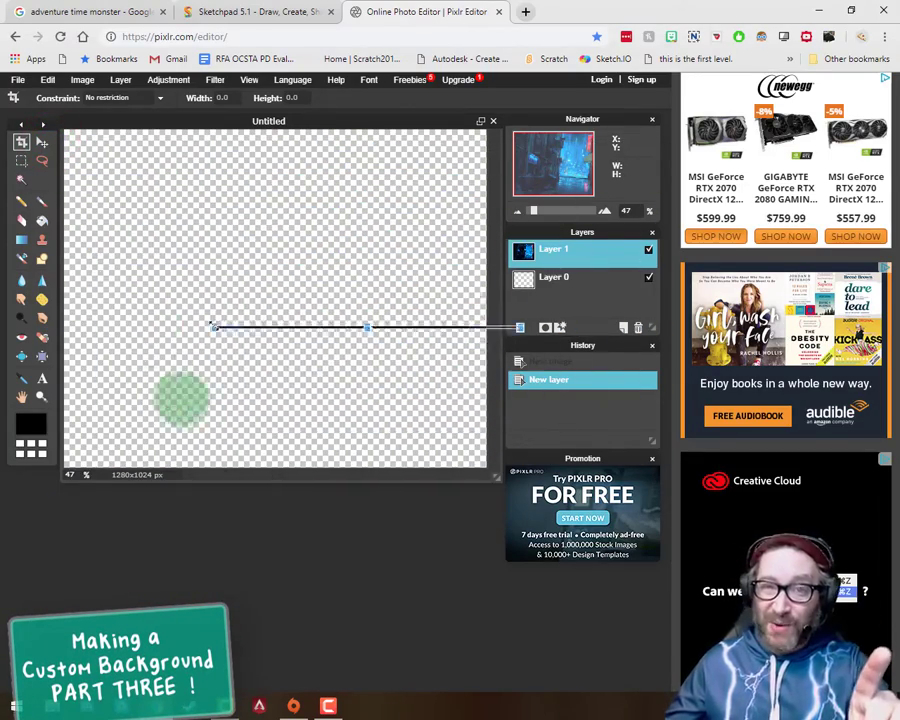
{"action": "left_click_drag", "start_coordinate": [213, 326], "coordinate": [252, 477]}
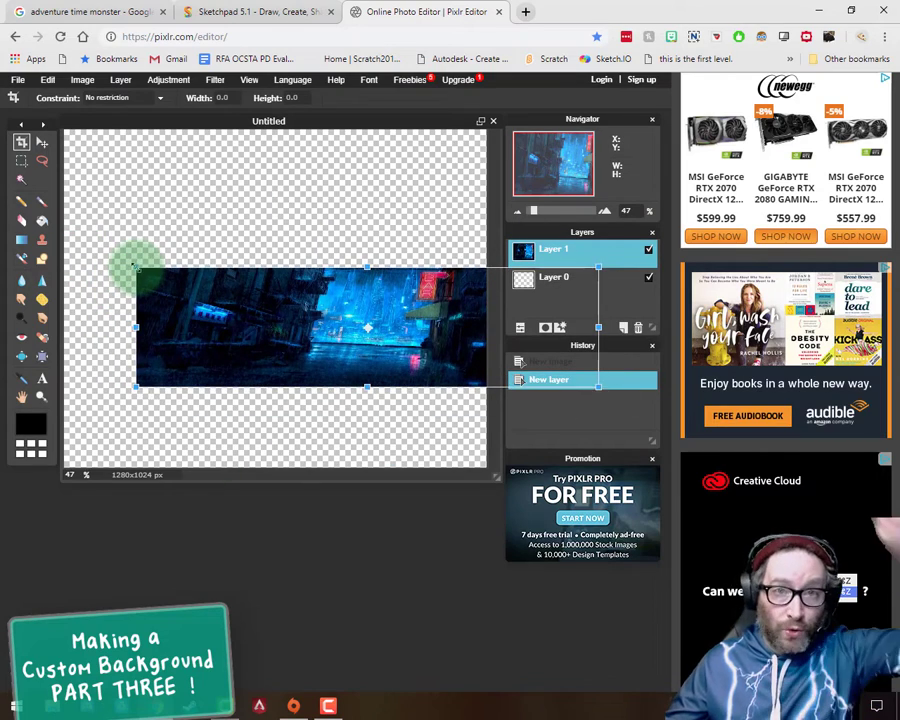
{"action": "left_click_drag", "start_coordinate": [135, 267], "coordinate": [253, 265]}
{"action": "key", "text": "shift"}
{"action": "left_click_drag", "start_coordinate": [160, 211], "coordinate": [72, 153]}
{"action": "left_click_drag", "start_coordinate": [310, 343], "coordinate": [289, 313]}
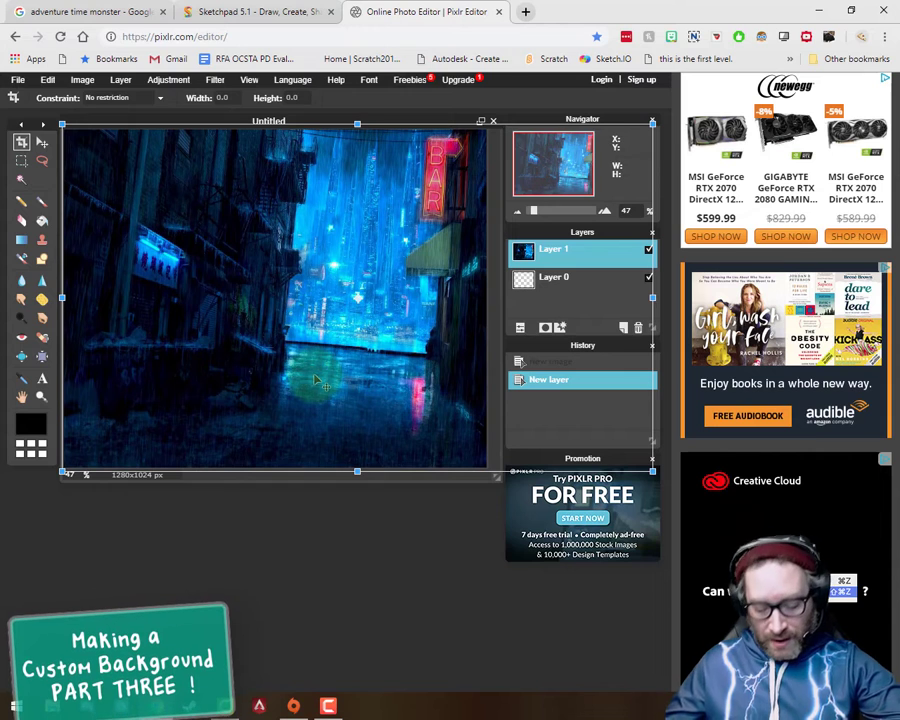
{"action": "key", "text": "Return"}
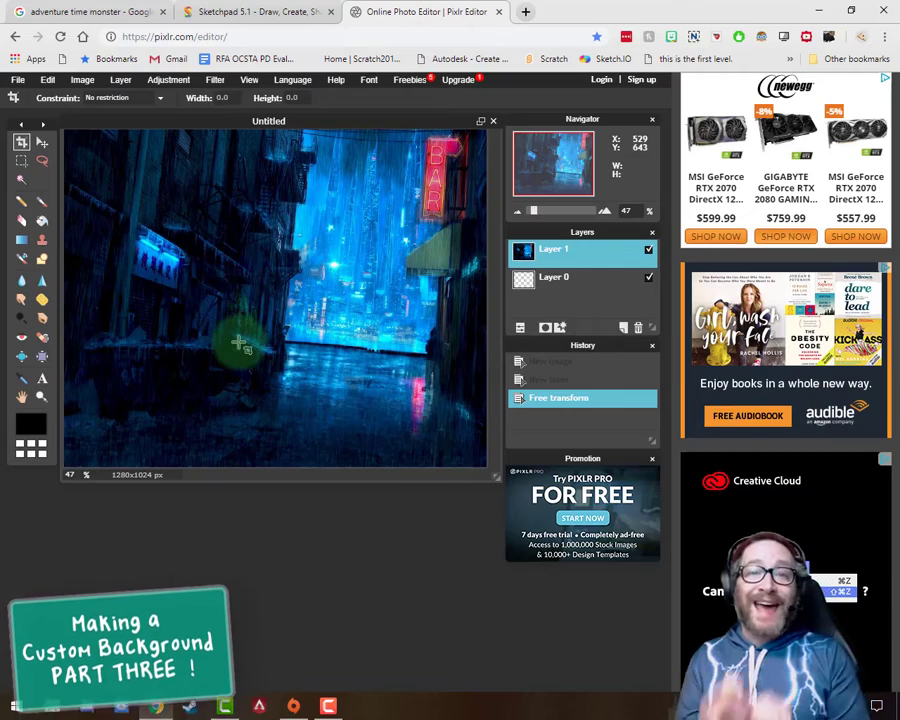
Step: Open the "My Name" image from the "0 - Custom Background" folder as another layer
{"action": "left_click", "coordinate": [118, 80]}
{"action": "left_click", "coordinate": [150, 142]}
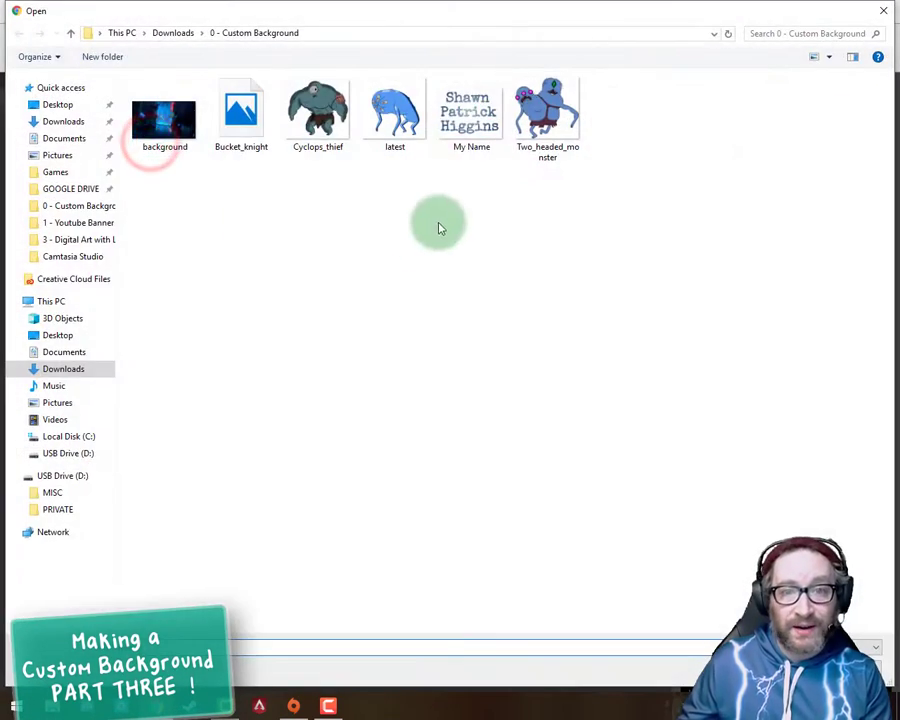
{"action": "double_click", "coordinate": [469, 123]}
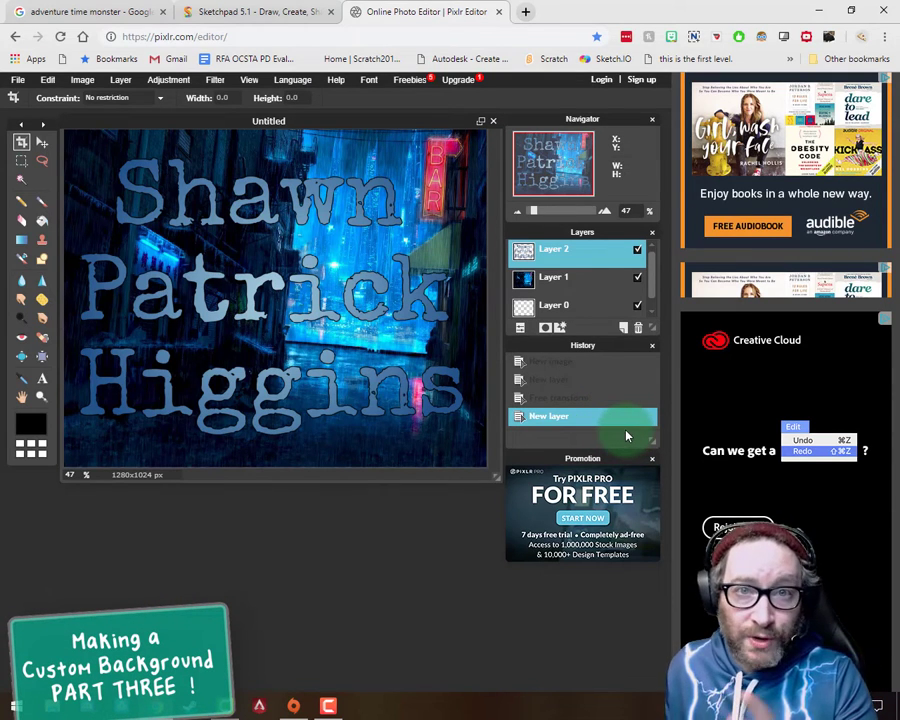
Step: Adjust the name layer's hue to a deeper blue and raise its saturation to 100 with Hue & Saturation
{"action": "left_click", "coordinate": [168, 80]}
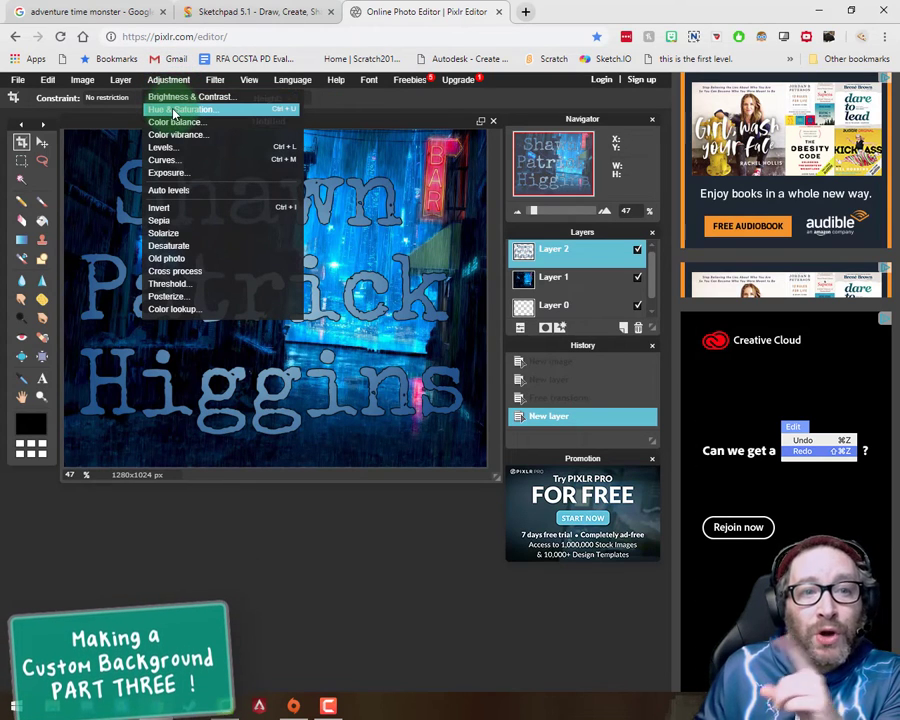
{"action": "left_click", "coordinate": [175, 110]}
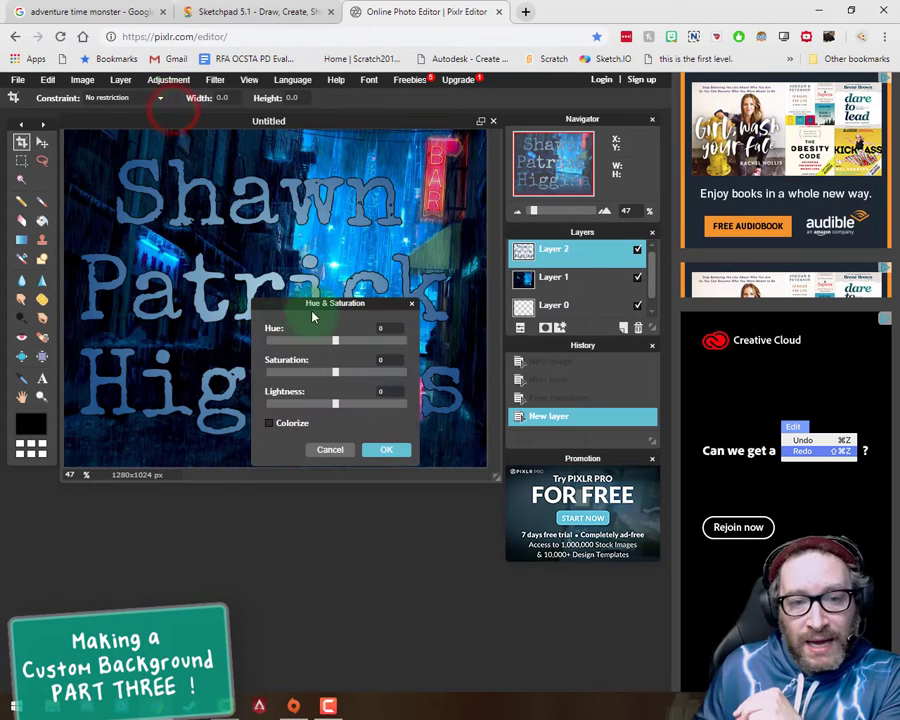
{"action": "left_click_drag", "start_coordinate": [286, 309], "coordinate": [250, 465]}
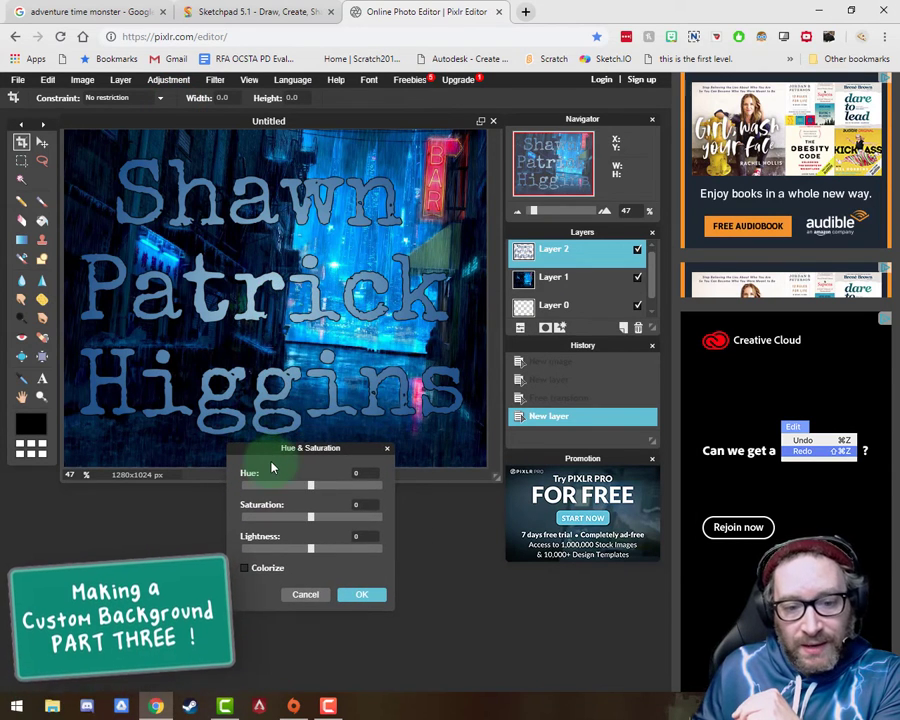
{"action": "left_click_drag", "start_coordinate": [311, 486], "coordinate": [289, 487]}
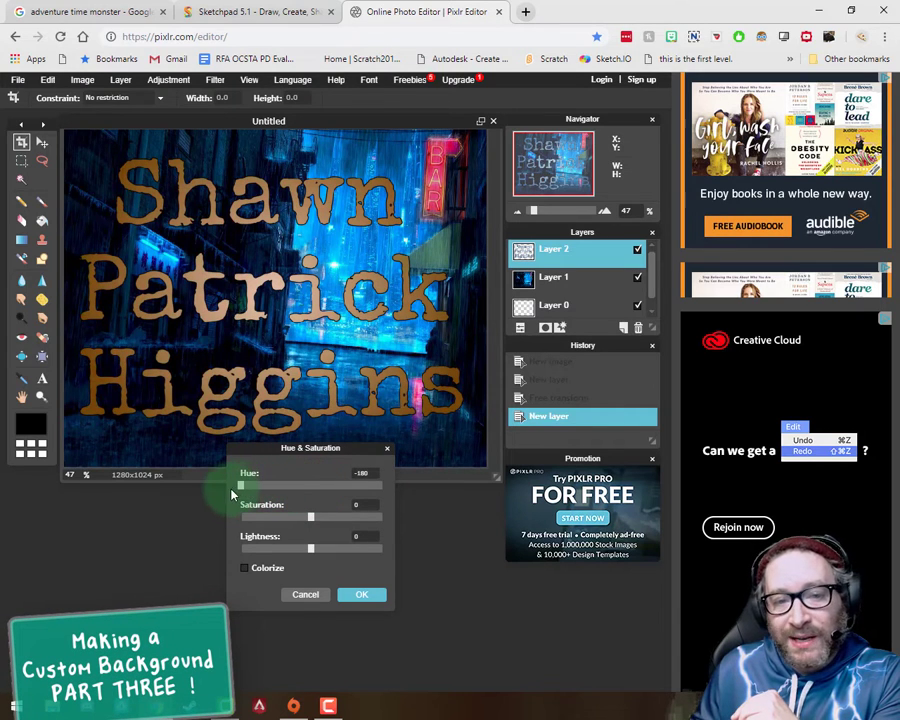
{"action": "left_click_drag", "start_coordinate": [232, 492], "coordinate": [311, 486]}
{"action": "left_click_drag", "start_coordinate": [311, 517], "coordinate": [335, 524]}
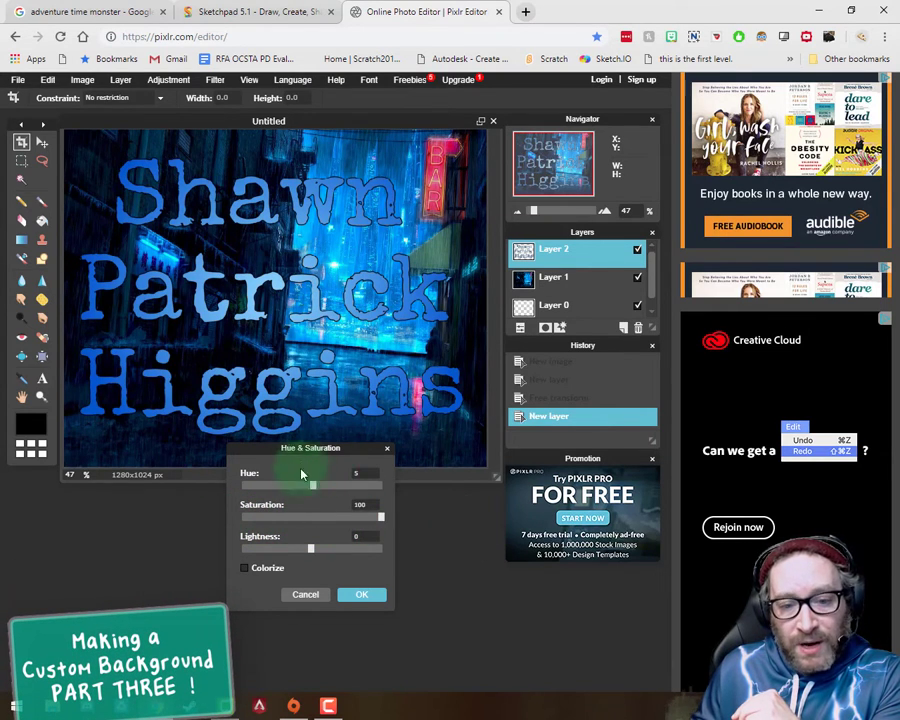
{"action": "key", "text": "Return"}
Step: Free-transform the name layer, scaling it down and placing it upright in the upper-left area of the canvas
{"action": "left_click", "coordinate": [47, 79]}
{"action": "left_click", "coordinate": [65, 180]}
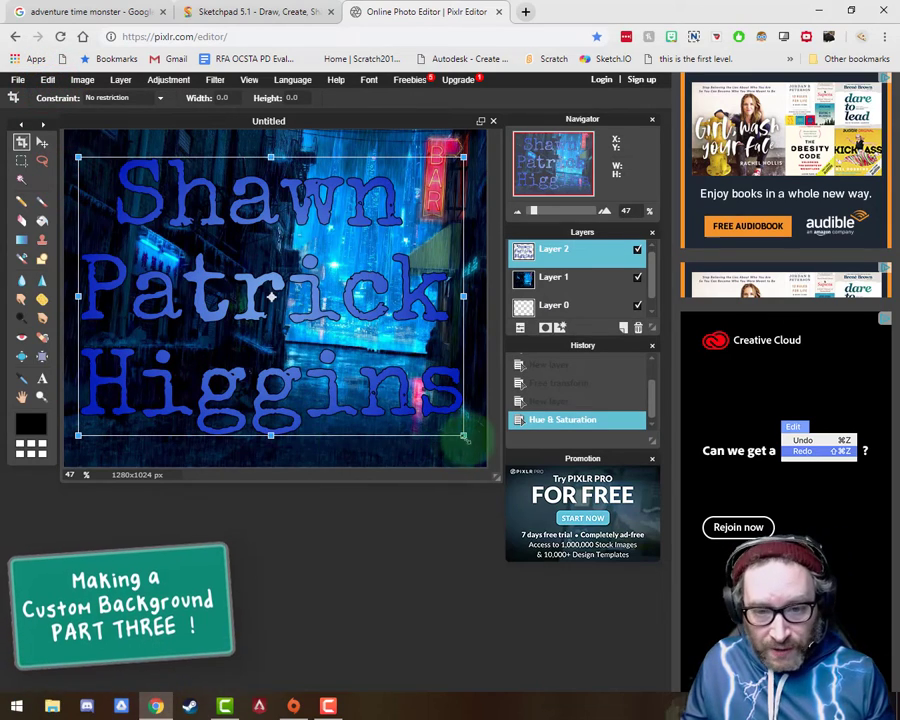
{"action": "left_click_drag", "start_coordinate": [468, 434], "coordinate": [417, 402]}
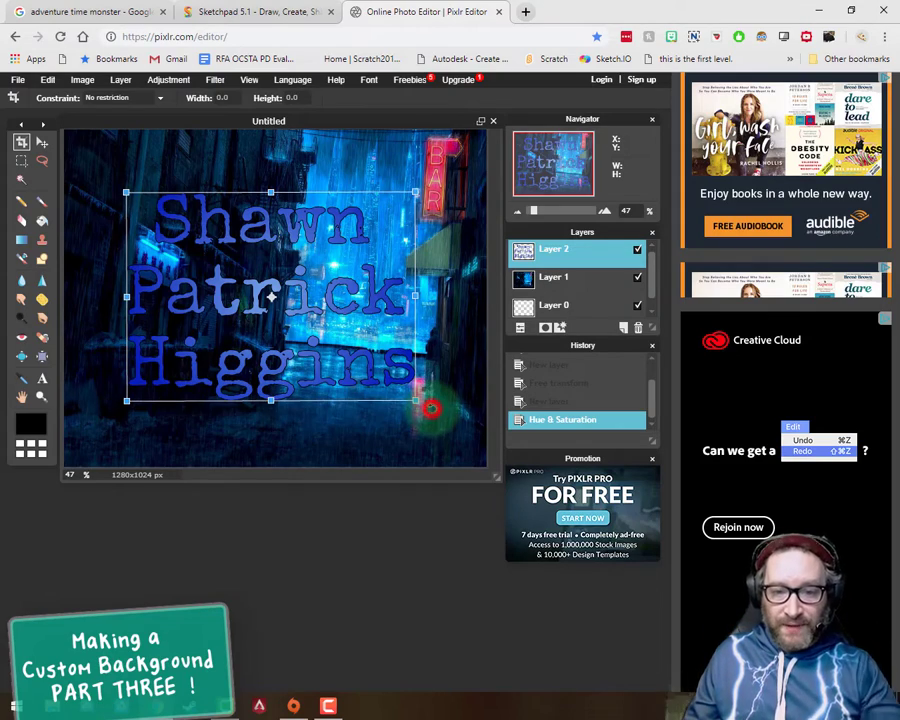
{"action": "left_click_drag", "start_coordinate": [432, 405], "coordinate": [388, 318]}
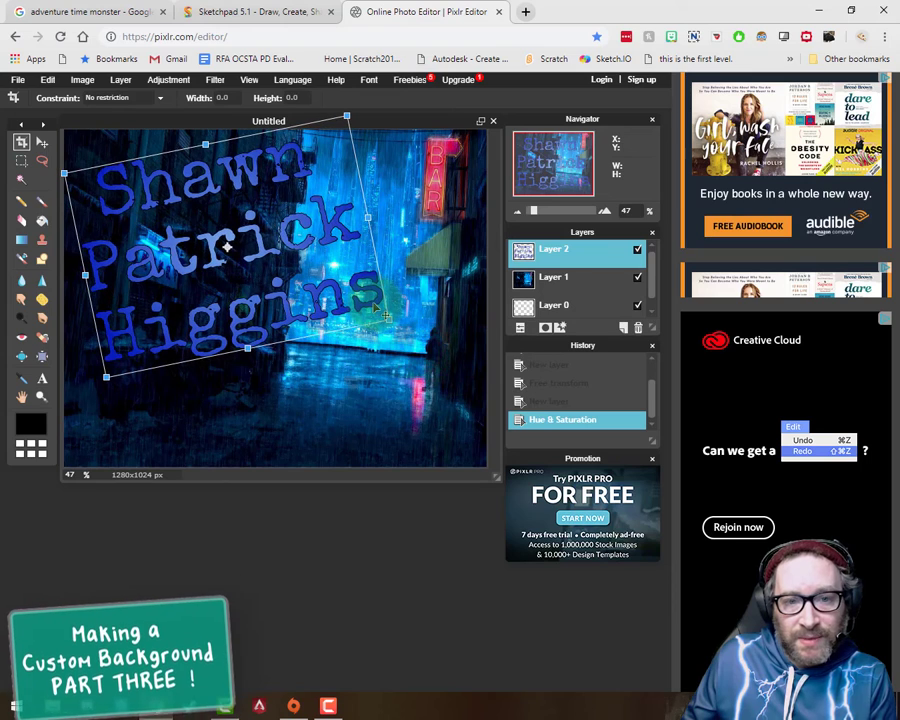
{"action": "key", "text": "Return"}
Step: Move the Promotion and History panels to the empty workspace below the canvas to free space under Layers
{"action": "left_click_drag", "start_coordinate": [631, 460], "coordinate": [153, 577]}
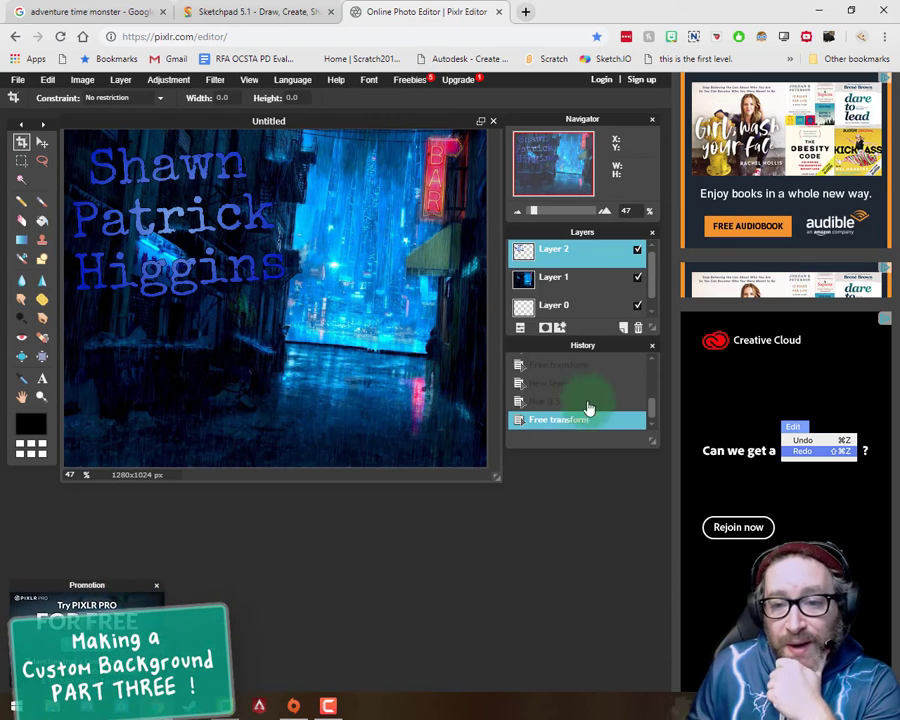
{"action": "left_click_drag", "start_coordinate": [634, 352], "coordinate": [295, 592]}
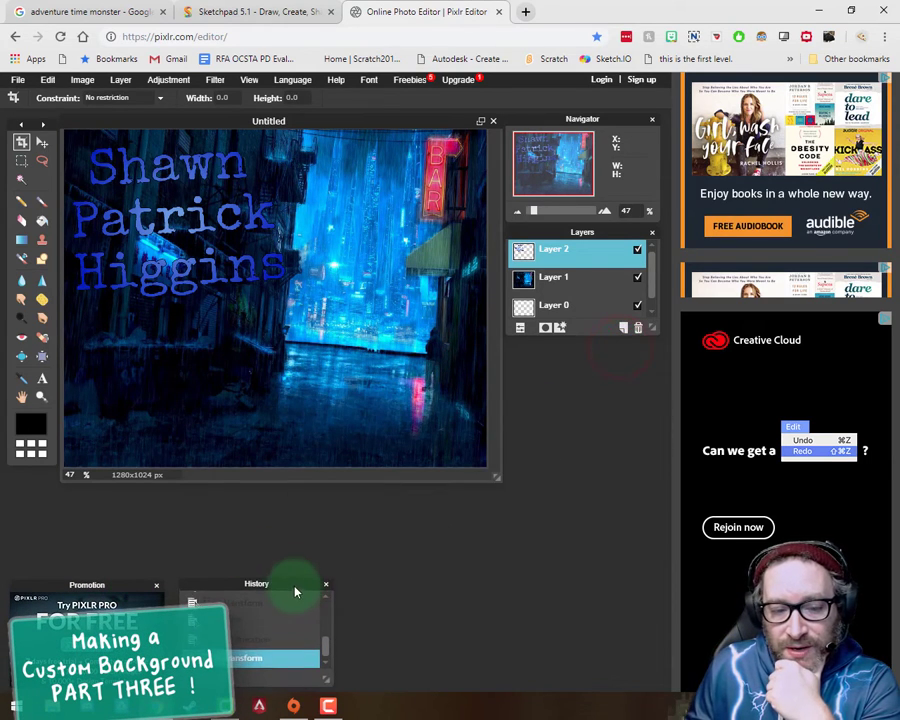
Step: Enlarge the image window and extend the Layers panel downward to show all layers
{"action": "left_click_drag", "start_coordinate": [497, 478], "coordinate": [514, 552]}
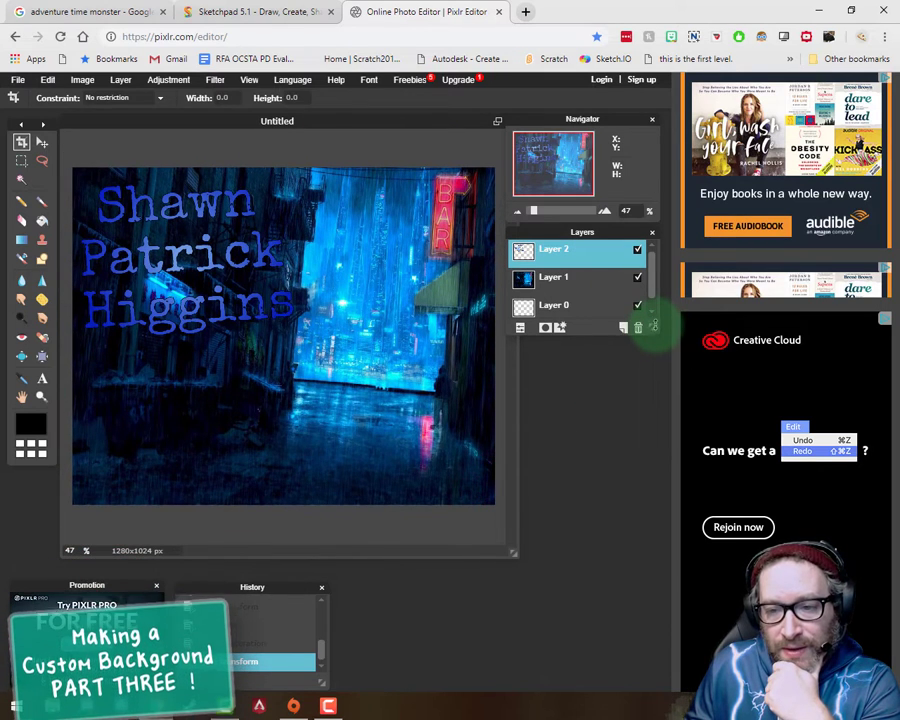
{"action": "left_click_drag", "start_coordinate": [650, 327], "coordinate": [651, 540]}
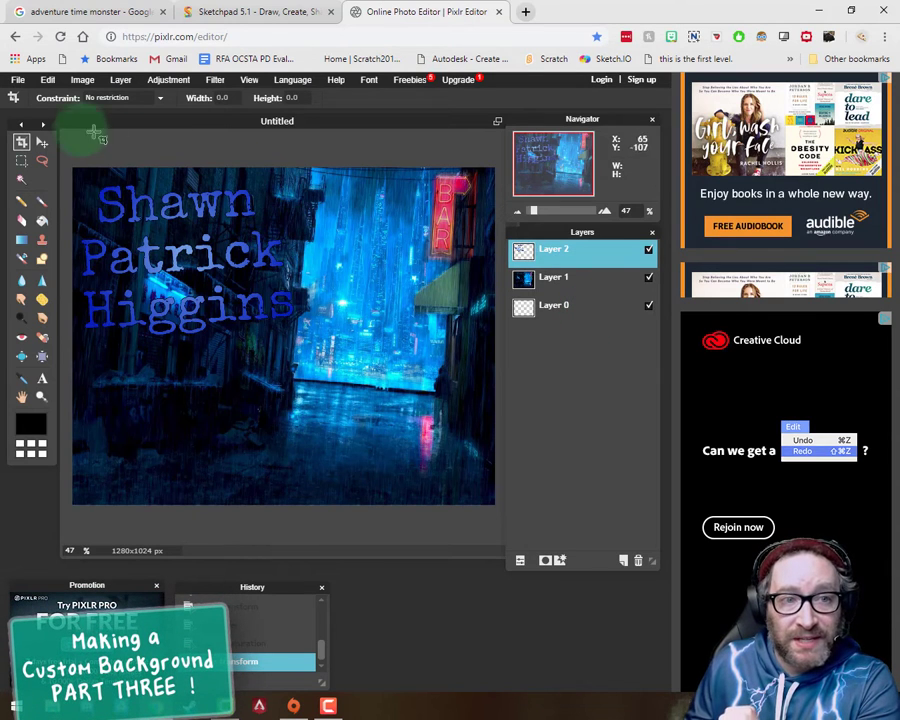
Step: Open the "latest" monster image as a layer and free-transform it into the lower-right corner of the canvas
{"action": "left_click", "coordinate": [121, 80]}
{"action": "left_click", "coordinate": [137, 143]}
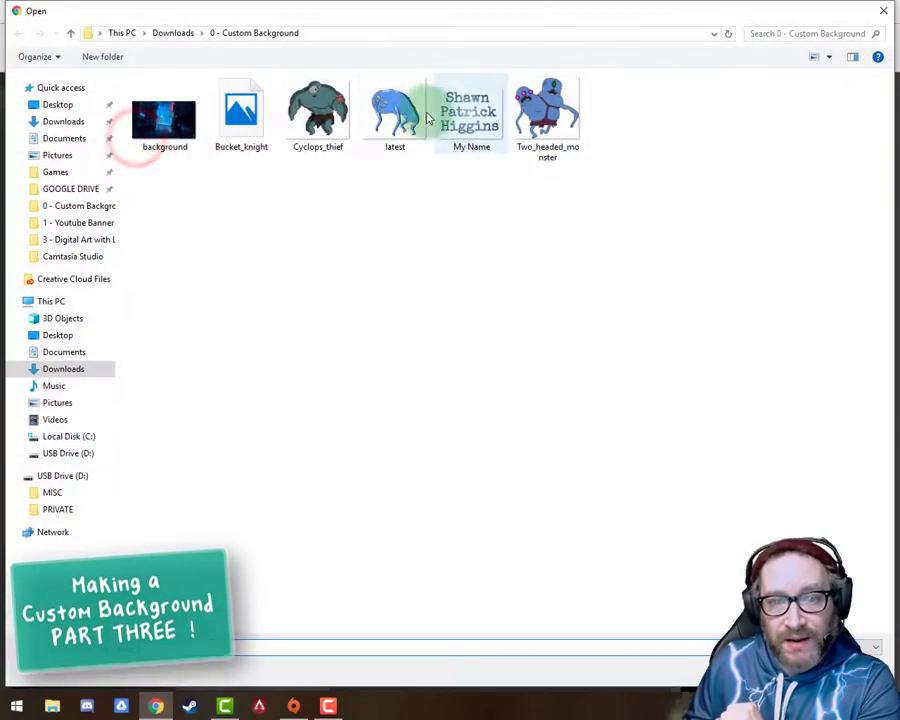
{"action": "double_click", "coordinate": [390, 115]}
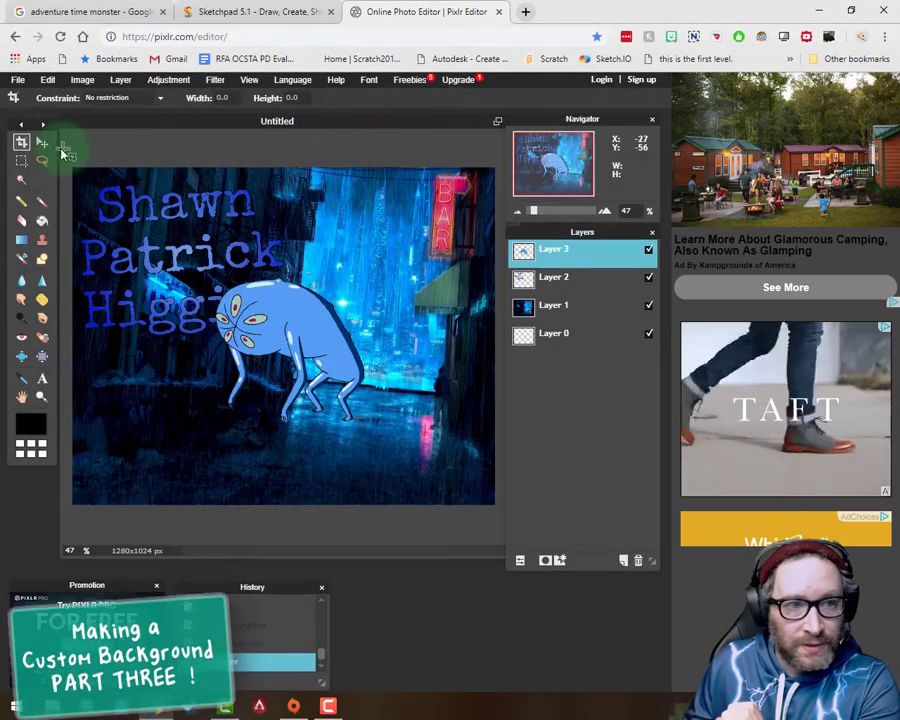
{"action": "left_click", "coordinate": [48, 80]}
{"action": "left_click", "coordinate": [76, 184]}
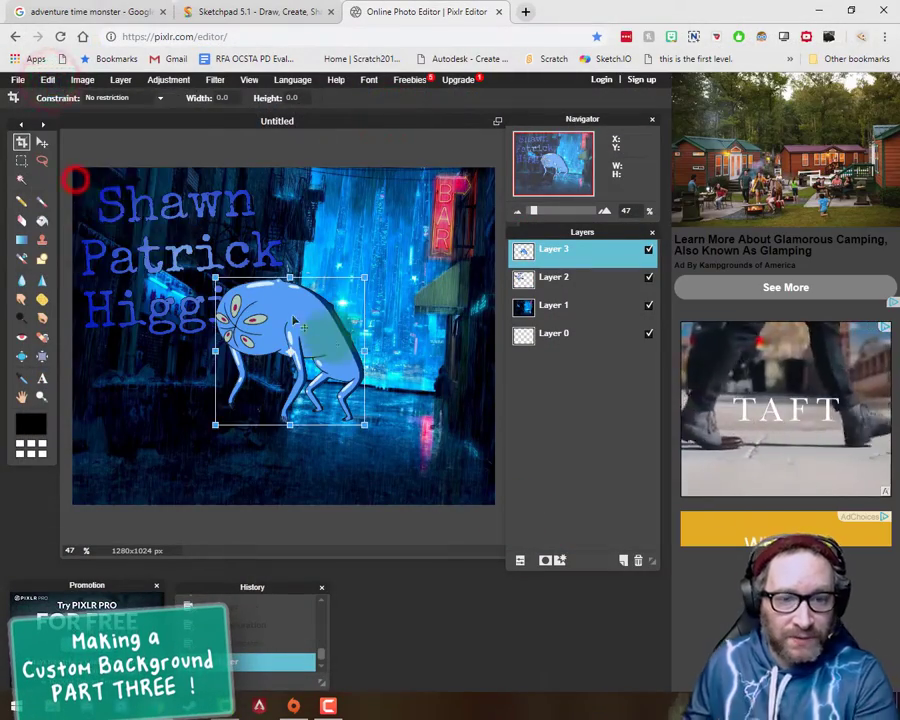
{"action": "left_click_drag", "start_coordinate": [245, 292], "coordinate": [387, 379]}
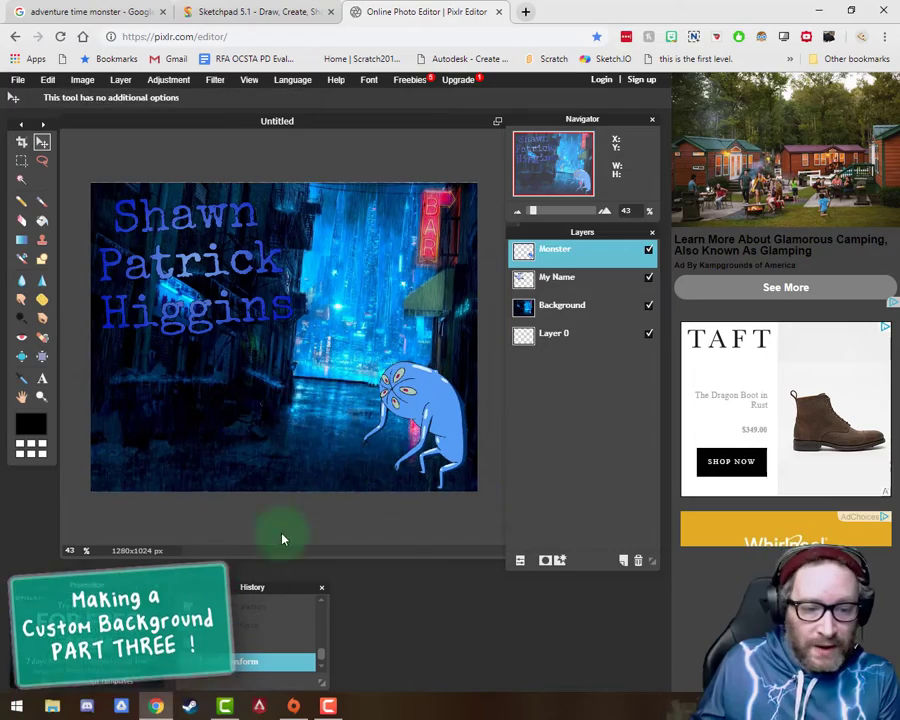
Step: Open the "Two_headed_monster" image as a layer and move it to the lower-left corner of the canvas
{"action": "left_click", "coordinate": [120, 79]}
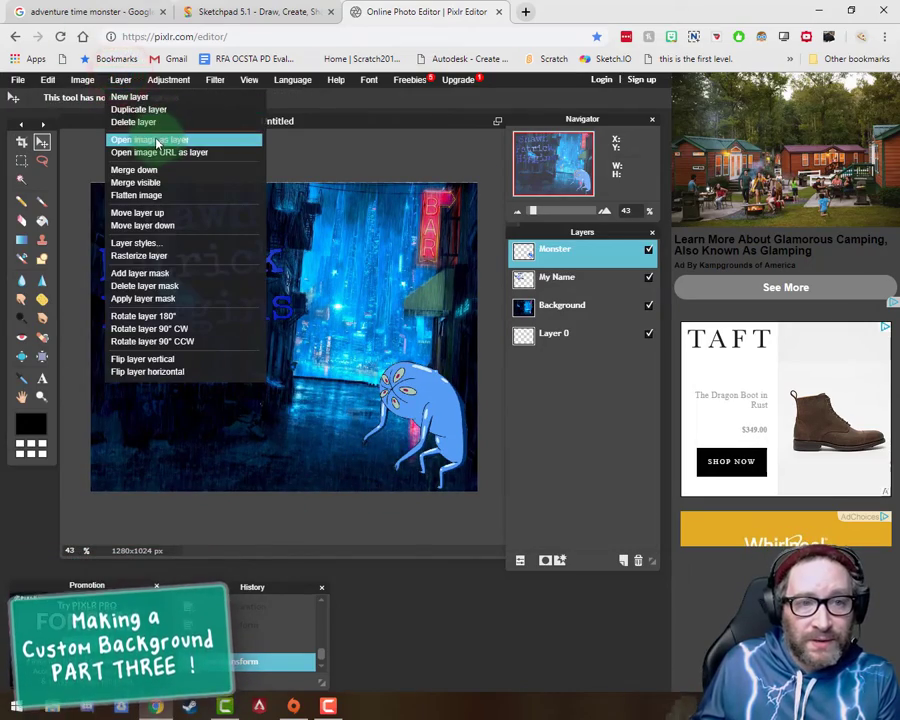
{"action": "left_click", "coordinate": [158, 141]}
{"action": "double_click", "coordinate": [550, 120]}
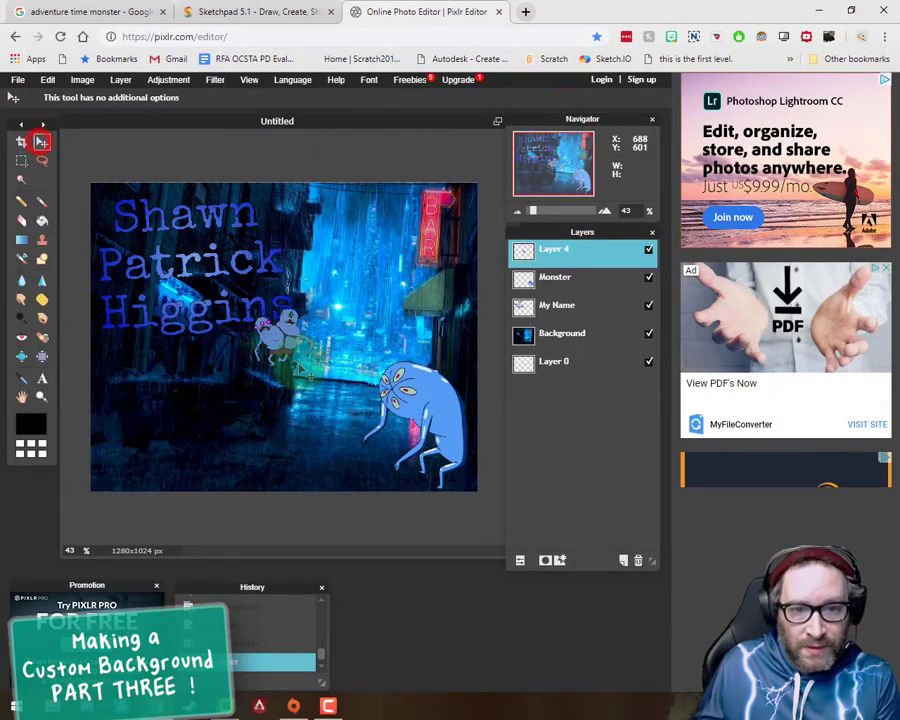
{"action": "left_click_drag", "start_coordinate": [293, 345], "coordinate": [154, 456]}
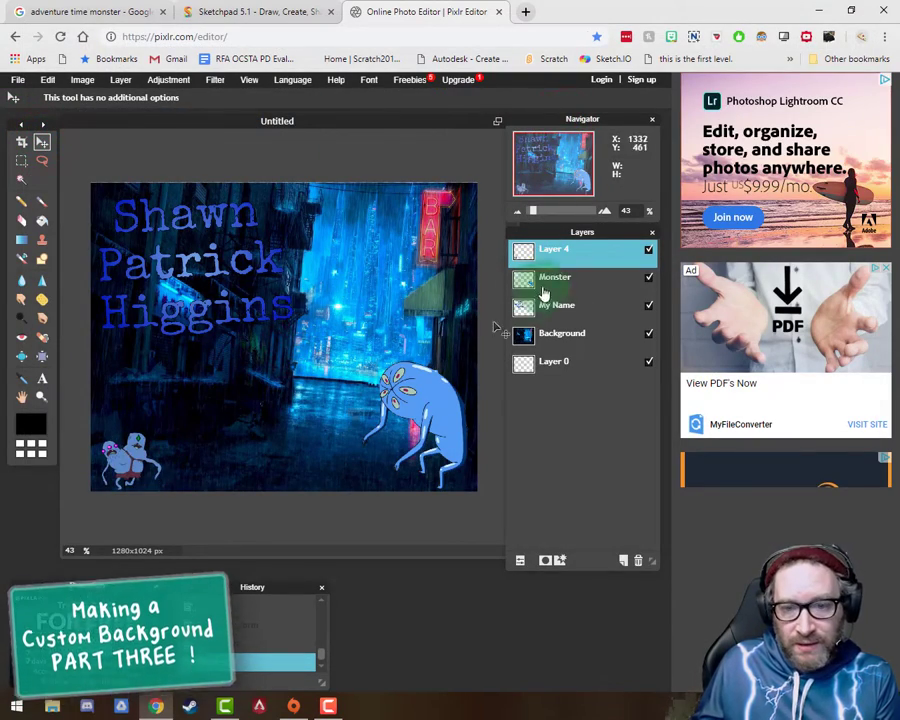
Step: Open the "Cyclops_thief" image as a layer and move it to the bottom centre of the canvas
{"action": "left_click", "coordinate": [120, 79]}
{"action": "left_click", "coordinate": [135, 139]}
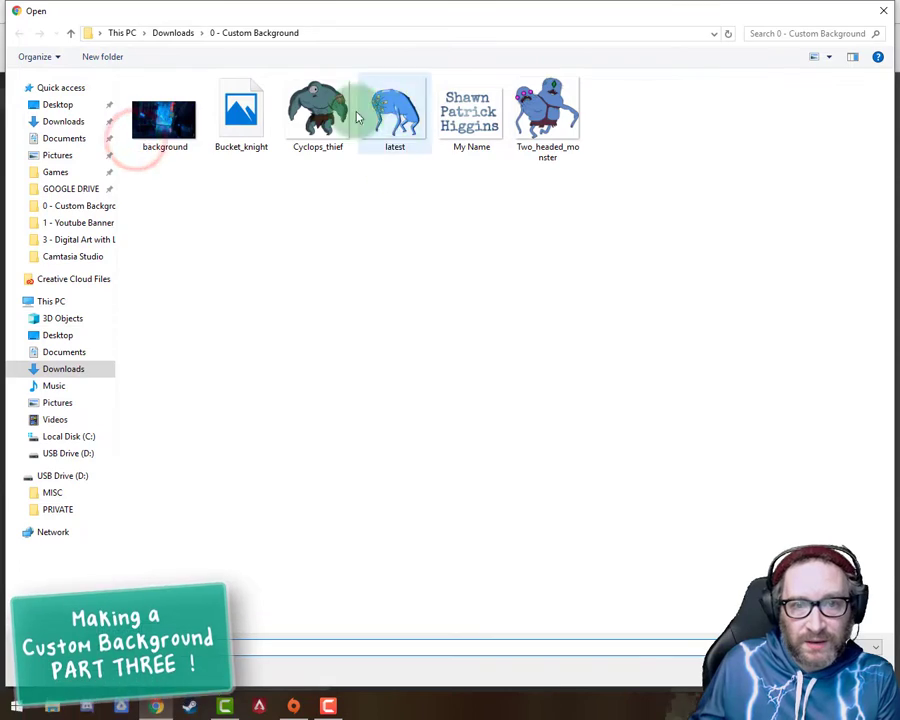
{"action": "double_click", "coordinate": [318, 112]}
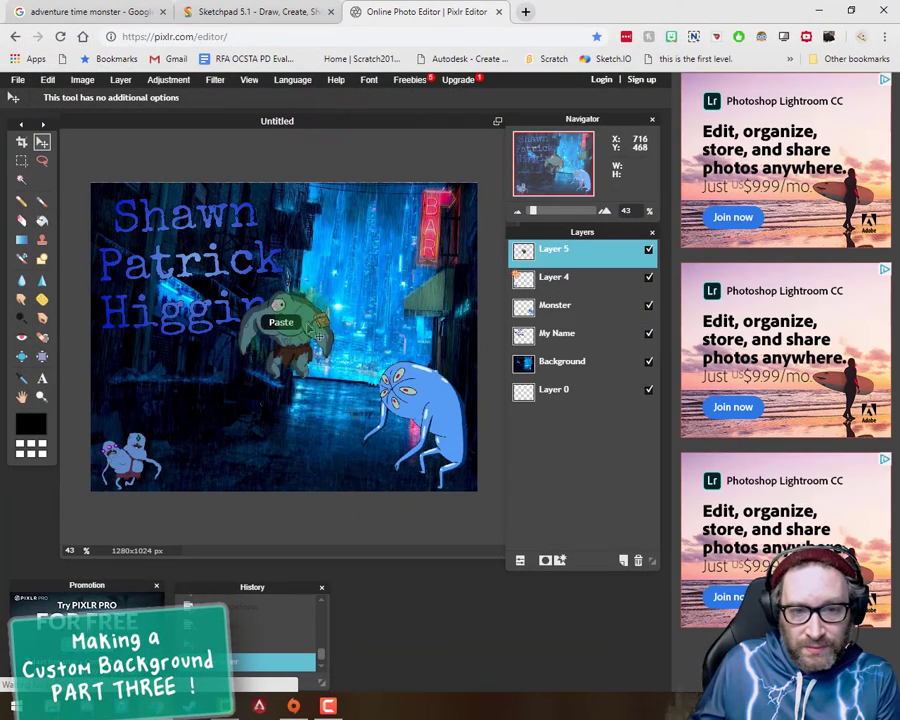
{"action": "left_click_drag", "start_coordinate": [307, 324], "coordinate": [289, 420]}
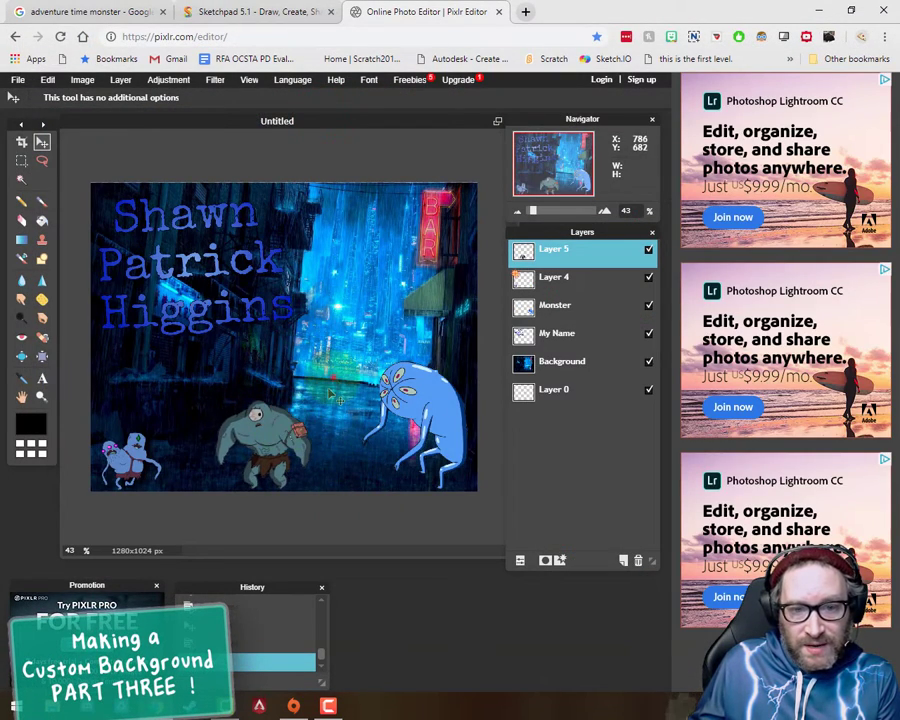
Step: Delete the cyclops layer and the two-headed monster layer
{"action": "left_click", "coordinate": [638, 560]}
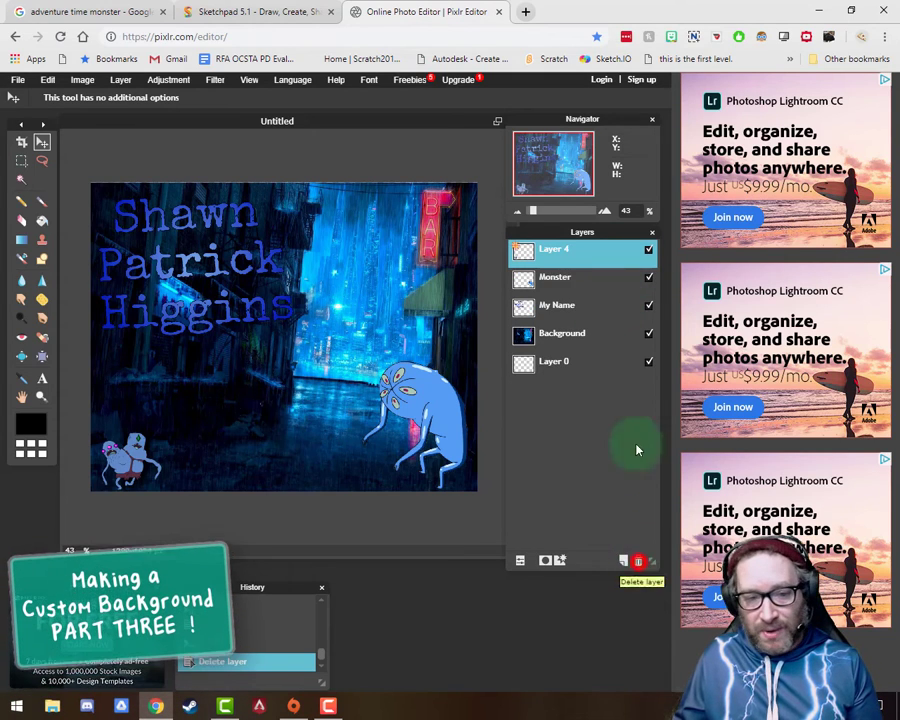
{"action": "left_click", "coordinate": [637, 559]}
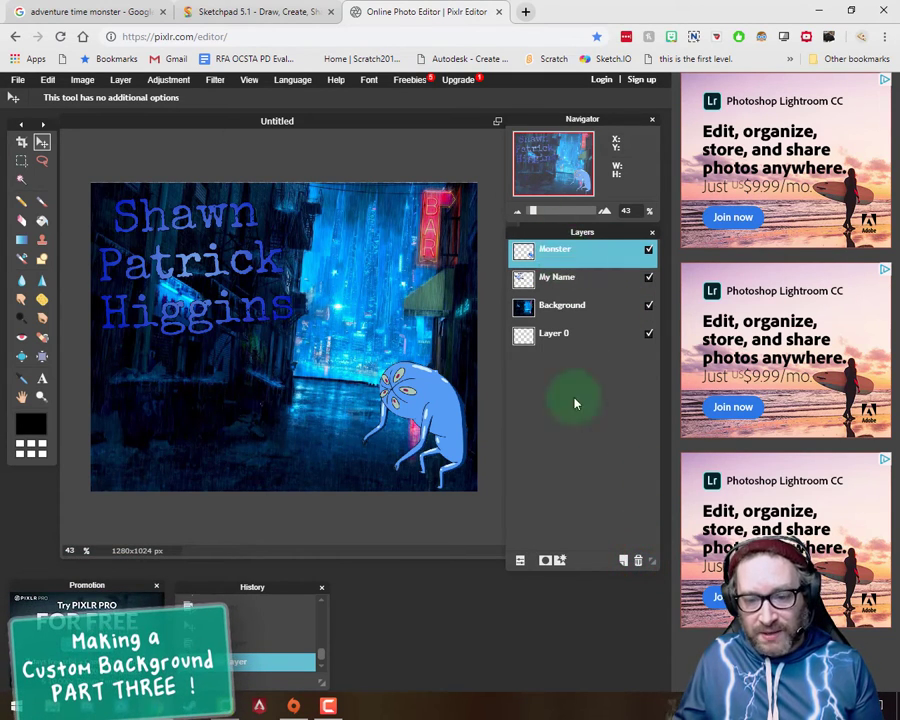
Step: Add a drop shadow with a size of 8 to the Monster layer
{"action": "left_click", "coordinate": [560, 563]}
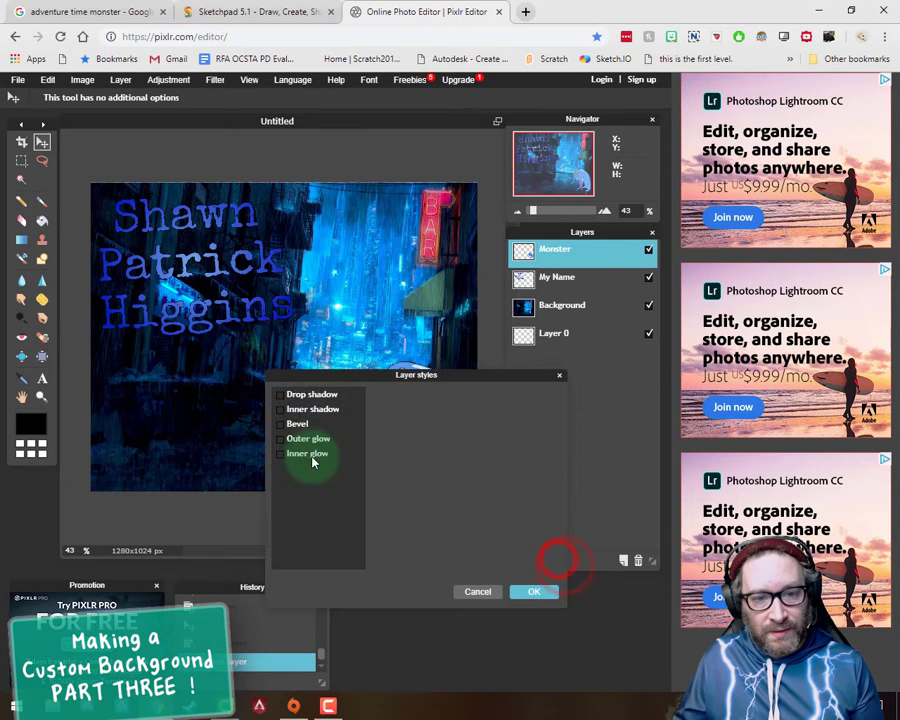
{"action": "left_click", "coordinate": [280, 396]}
{"action": "left_click_drag", "start_coordinate": [312, 375], "coordinate": [50, 379]}
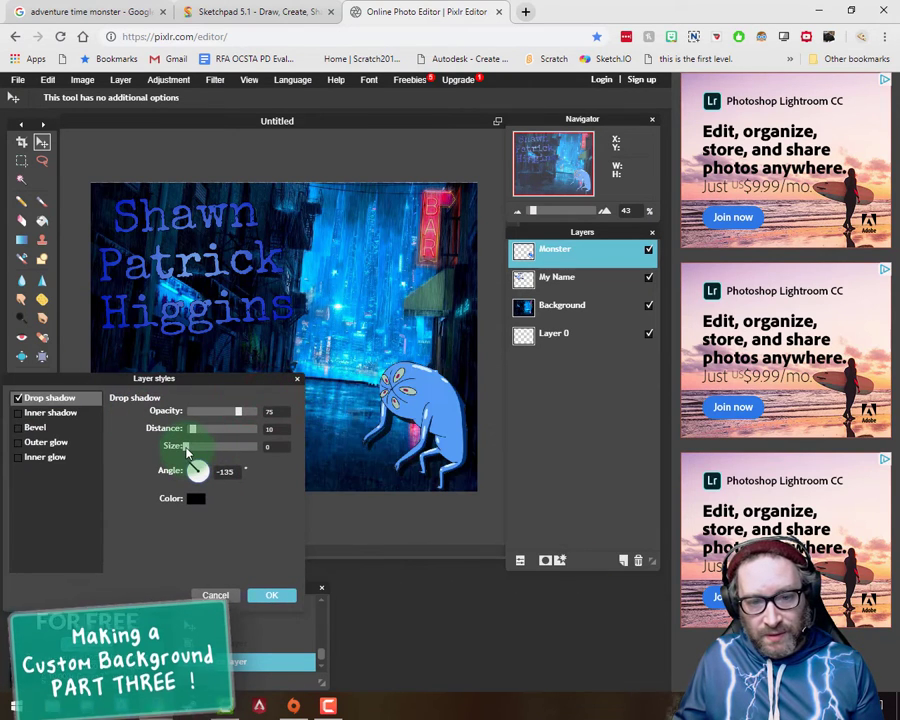
{"action": "left_click_drag", "start_coordinate": [185, 447], "coordinate": [193, 448]}
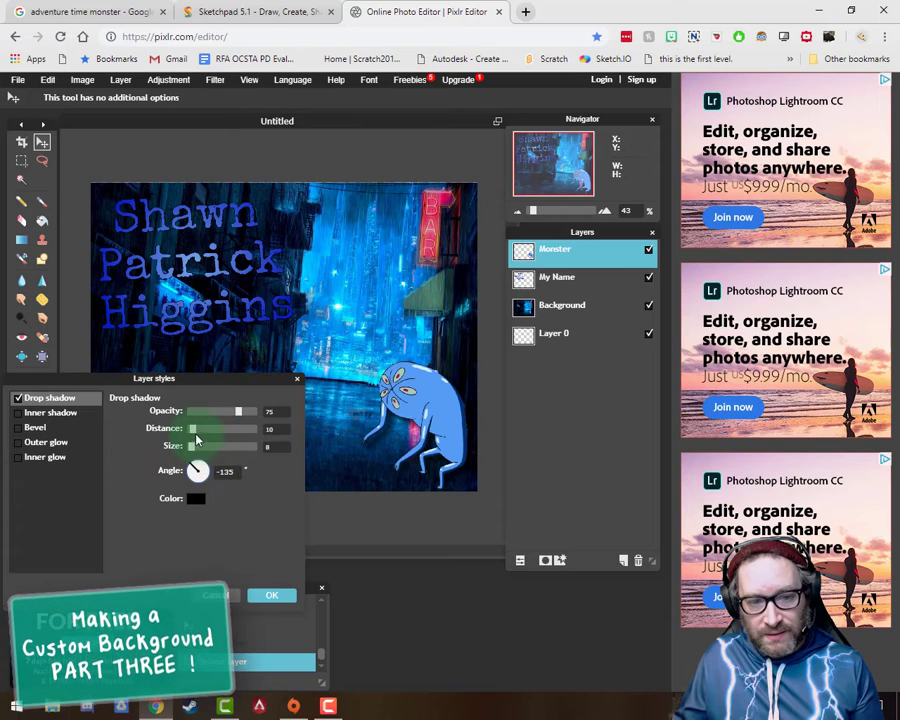
{"action": "left_click", "coordinate": [272, 595]}
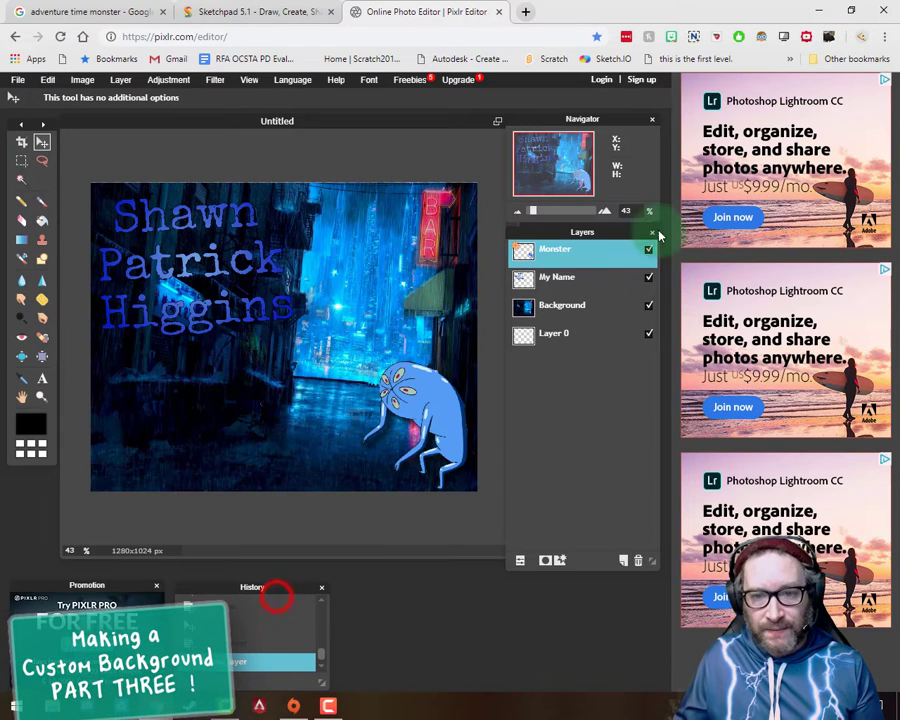
Step: Duplicate the Monster layer and free-transform the copy, moving it straight across to the lower-left area of the canvas
{"action": "right_click", "coordinate": [573, 260]}
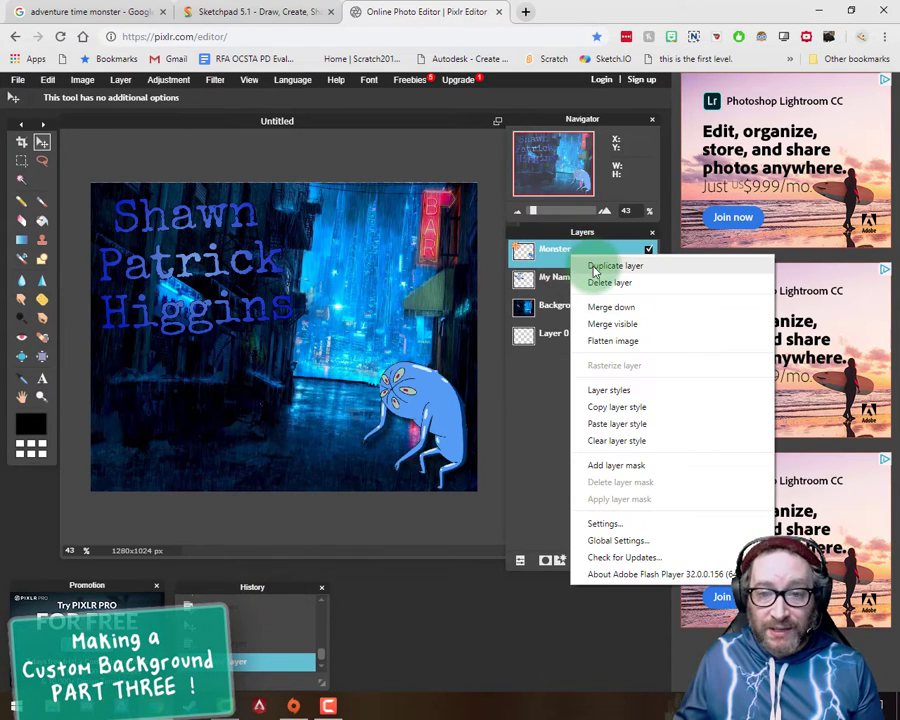
{"action": "left_click", "coordinate": [594, 265]}
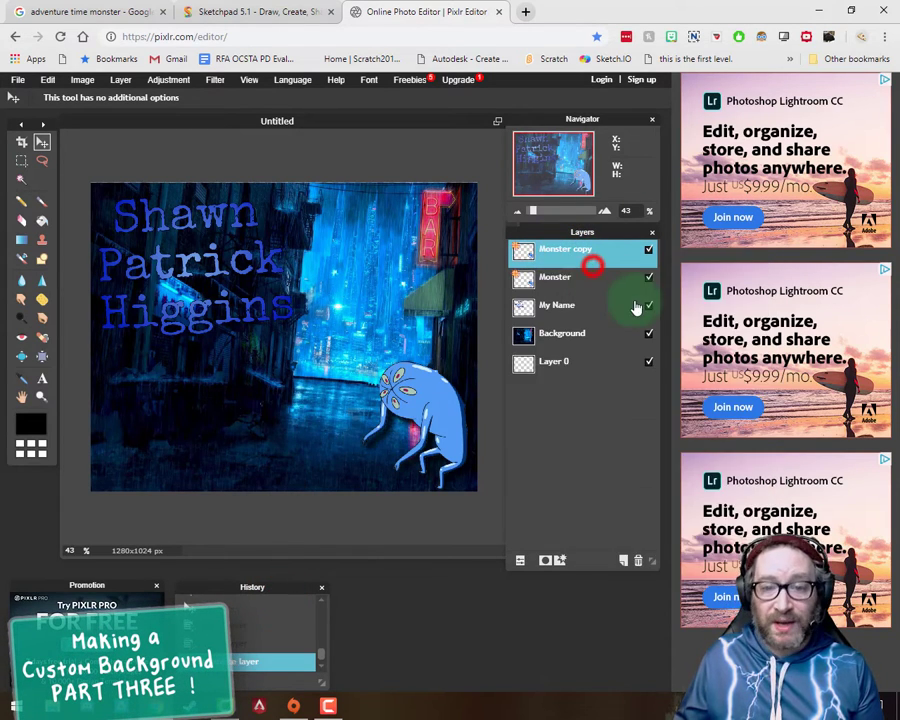
{"action": "left_click", "coordinate": [47, 80]}
{"action": "left_click", "coordinate": [80, 180]}
{"action": "left_click_drag", "start_coordinate": [420, 393], "coordinate": [172, 395]}
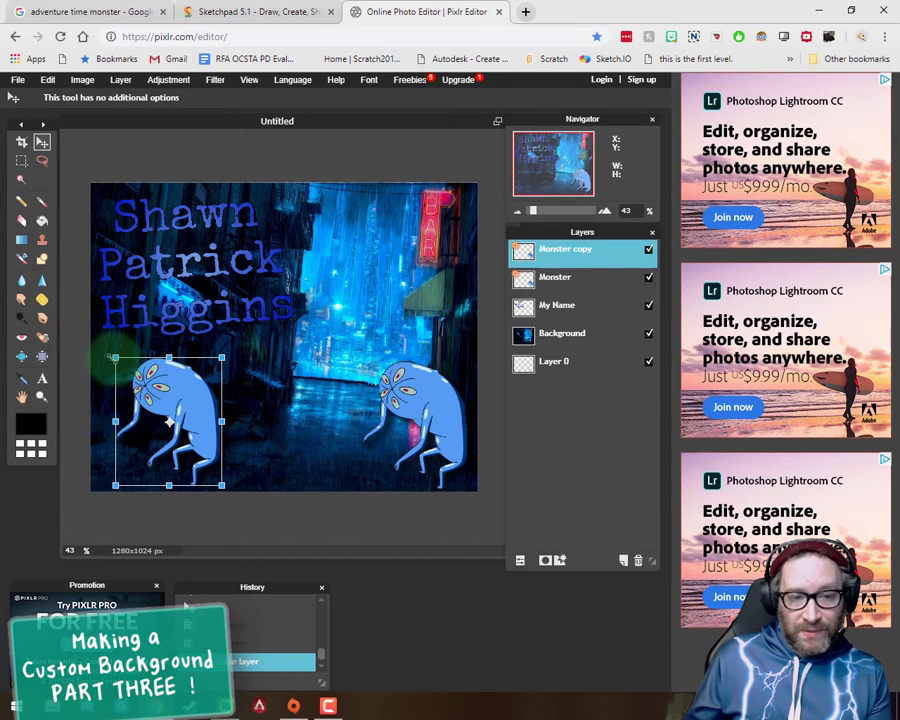
Step: Rotate and mirror the monster copy so it stands upright facing right in the lower-left corner, and apply the transform
{"action": "left_click_drag", "start_coordinate": [112, 348], "coordinate": [110, 500]}
{"action": "left_click_drag", "start_coordinate": [153, 461], "coordinate": [133, 464]}
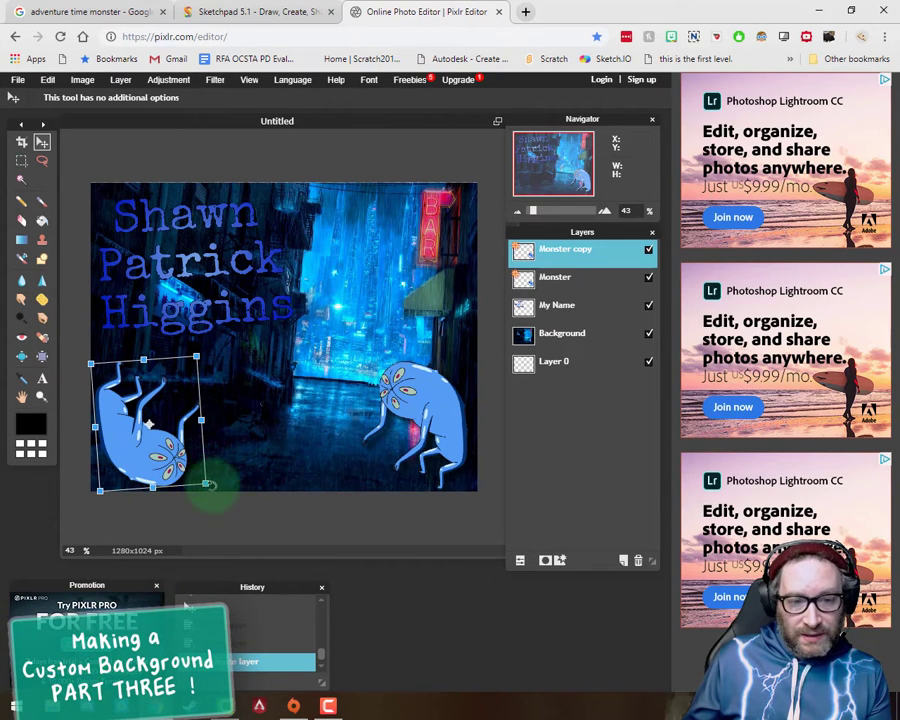
{"action": "left_click_drag", "start_coordinate": [95, 427], "coordinate": [200, 422]}
{"action": "left_click_drag", "start_coordinate": [213, 349], "coordinate": [3, 456]}
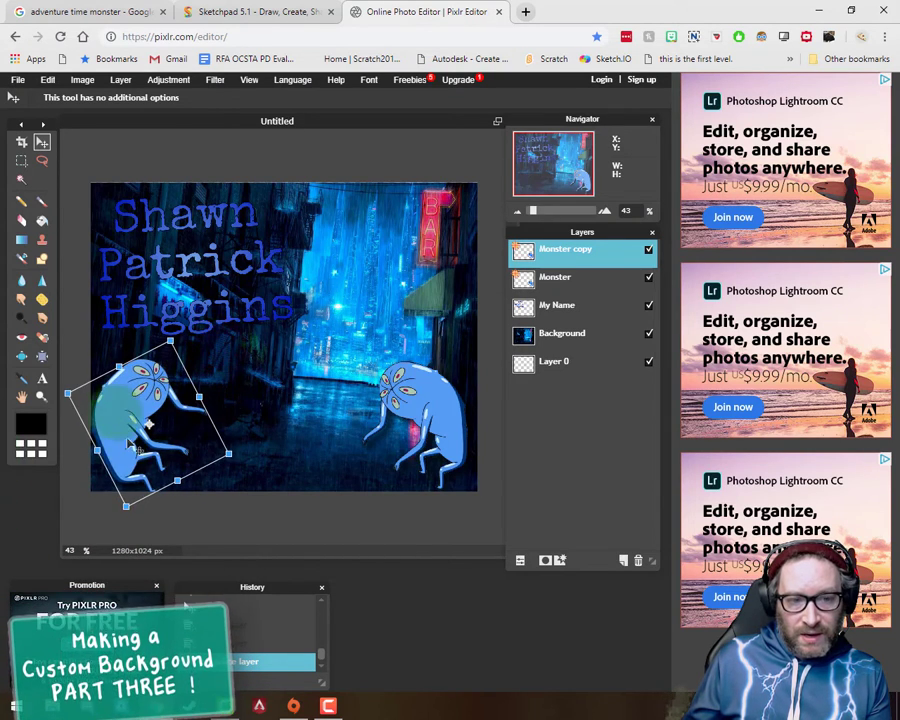
{"action": "mouse_move", "coordinate": [113, 411]}
{"action": "left_mouse_down"}
{"action": "mouse_move", "coordinate": [154, 412]}
{"action": "mouse_move", "coordinate": [123, 410]}
{"action": "mouse_move", "coordinate": [127, 423]}
{"action": "left_mouse_up"}
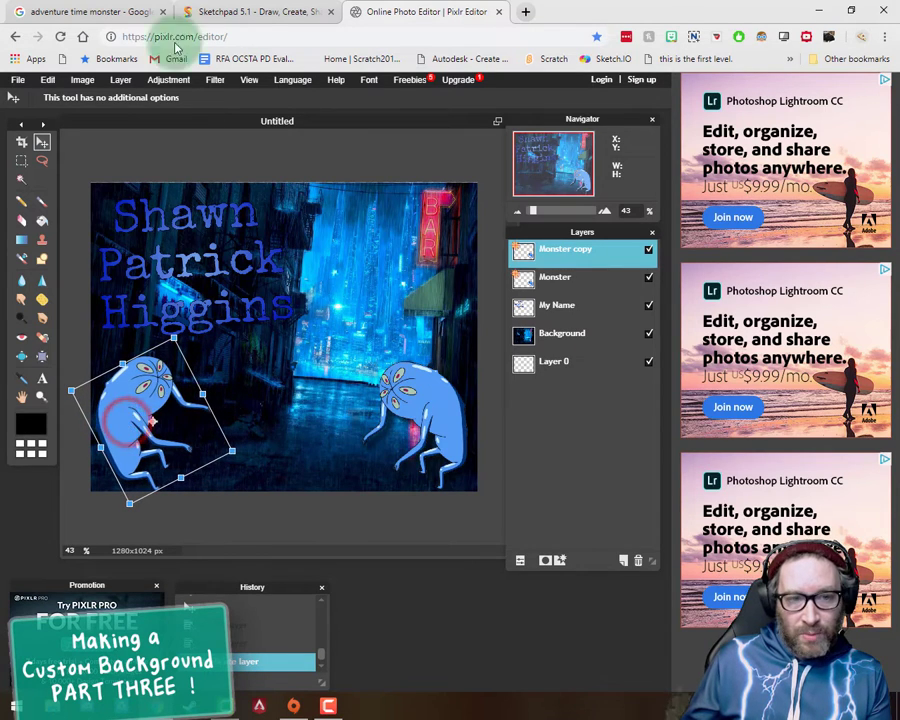
{"action": "left_click", "coordinate": [326, 461]}
{"action": "left_click", "coordinate": [284, 408]}
Step: Recolour the monster copy pink by setting its hue to 110 with Hue & Saturation
{"action": "left_click", "coordinate": [165, 80]}
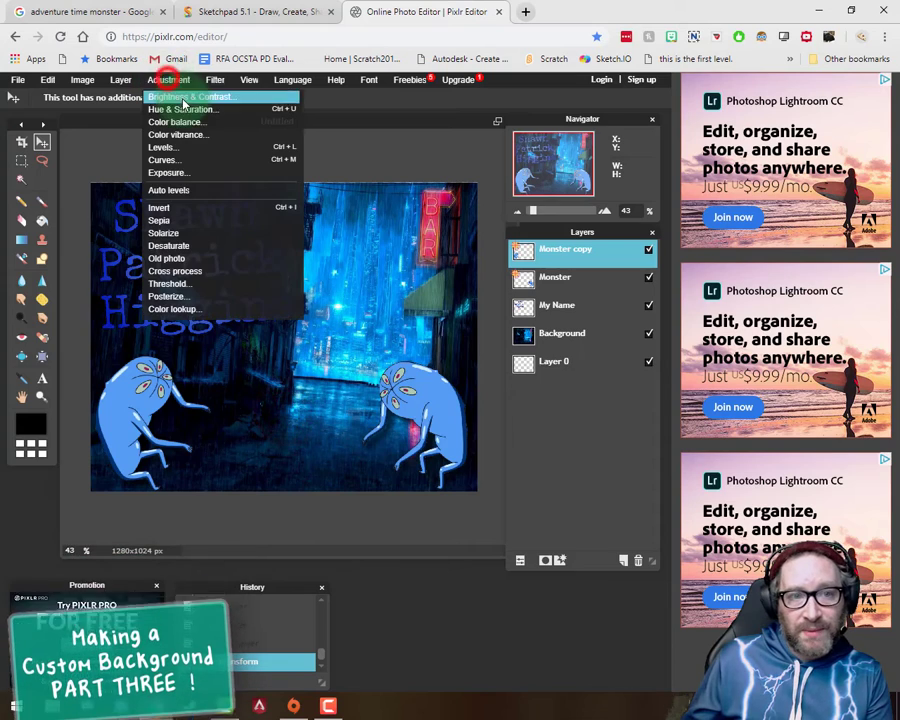
{"action": "left_click", "coordinate": [190, 97]}
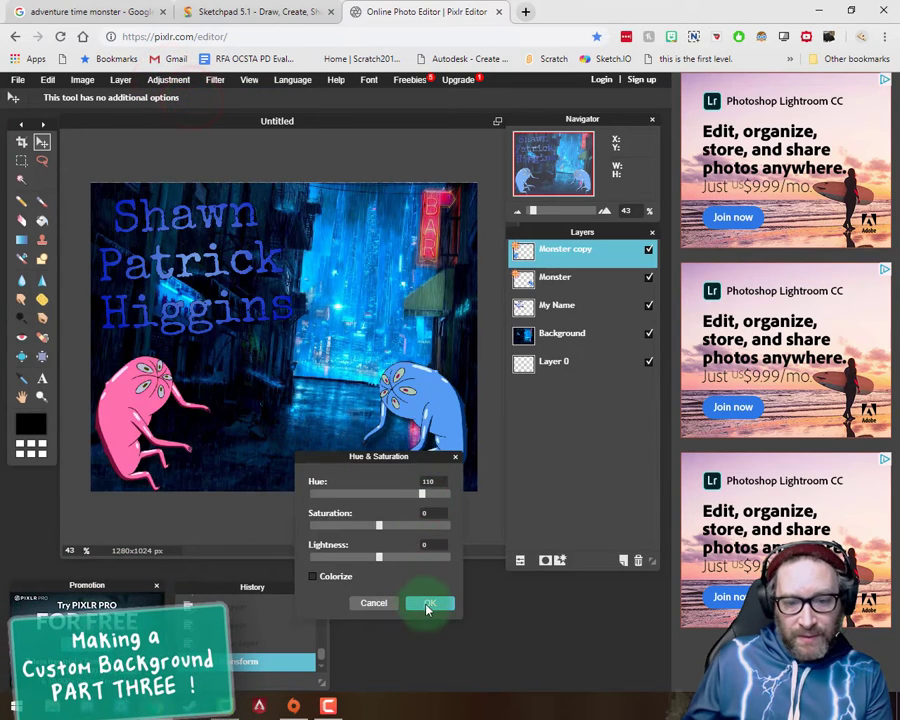
{"action": "left_click", "coordinate": [427, 603]}
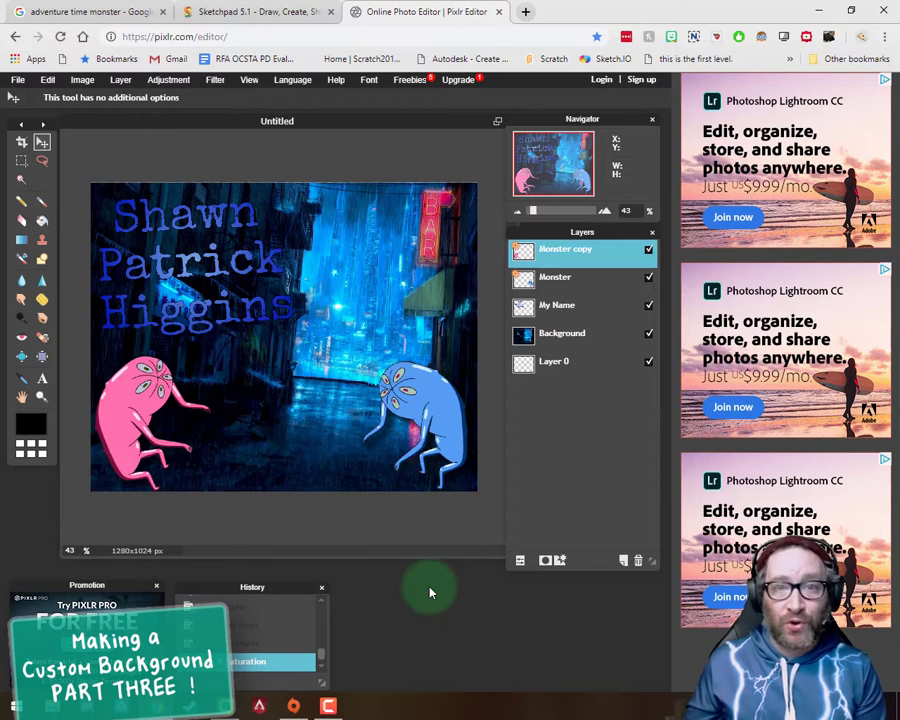
Step: Save the image as a layered PXD file named "My Background PXD" in the "0 - Custom Background" folder
{"action": "left_click", "coordinate": [18, 81]}
{"action": "left_click", "coordinate": [42, 141]}
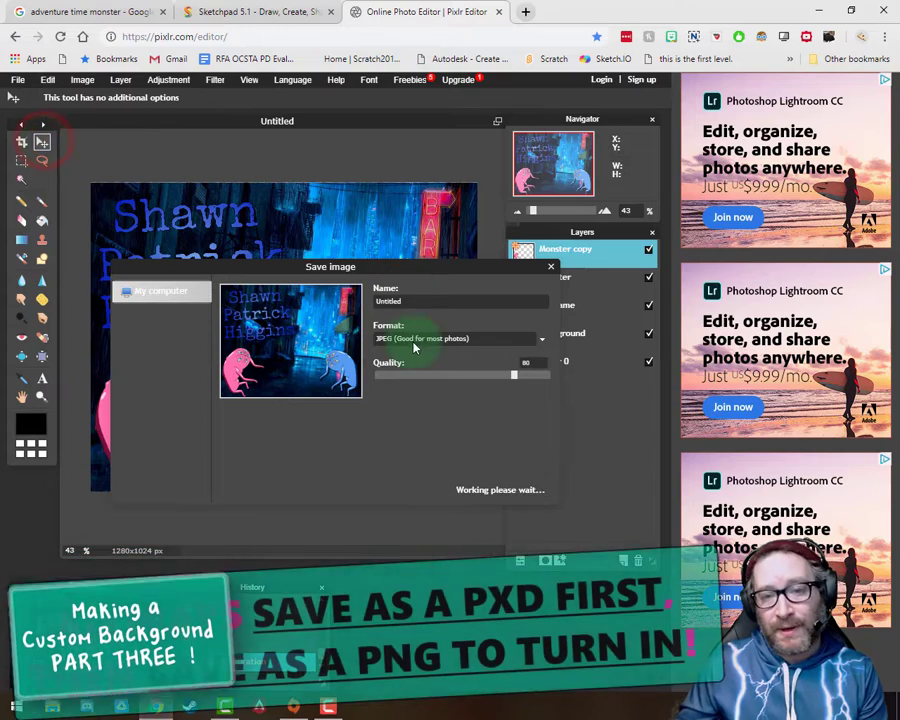
{"action": "left_click", "coordinate": [413, 340]}
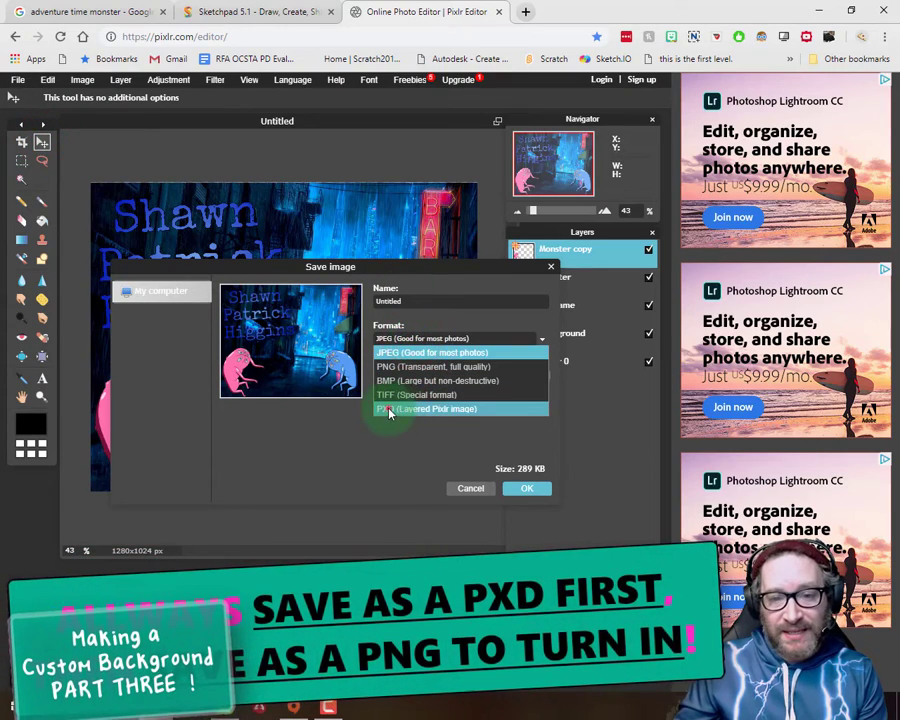
{"action": "left_click", "coordinate": [390, 410]}
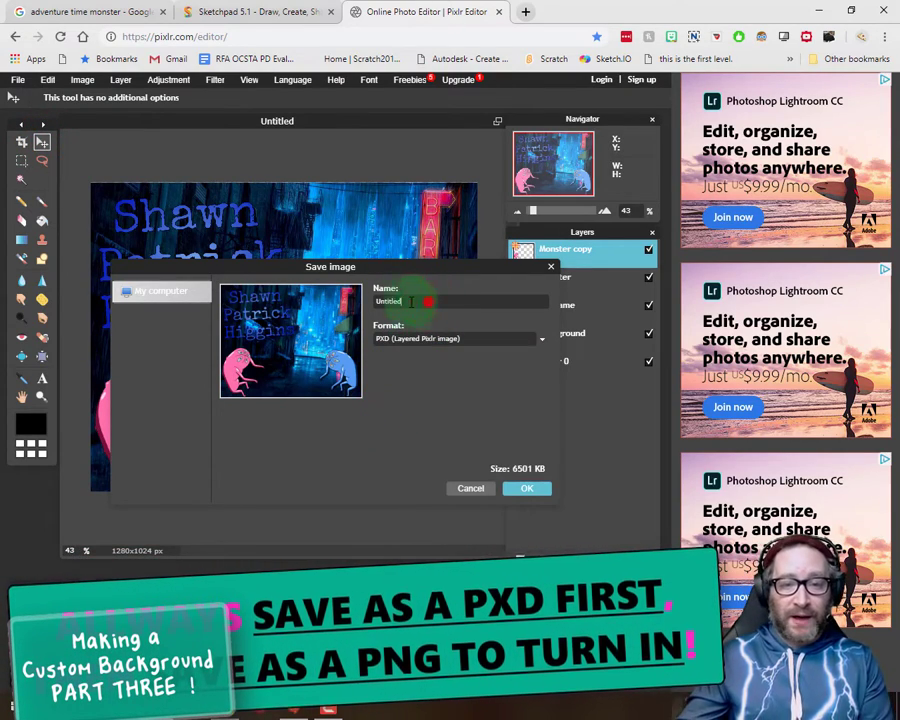
{"action": "double_click", "coordinate": [410, 301]}
{"action": "key", "text": "BackSpace"}
{"action": "type", "text": "My"}
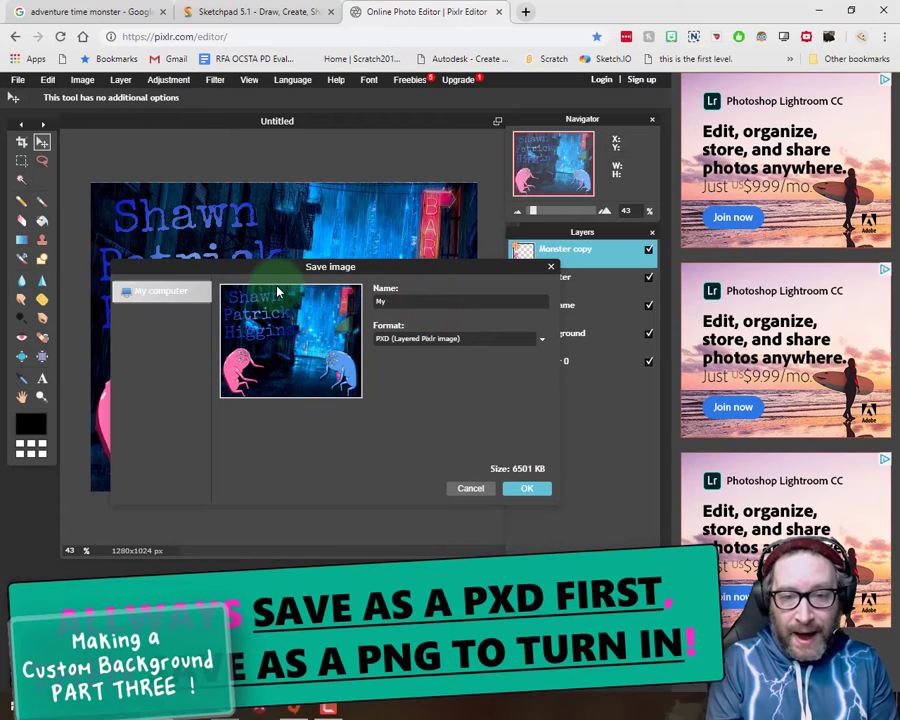
{"action": "type", "text": " Backgroun"}
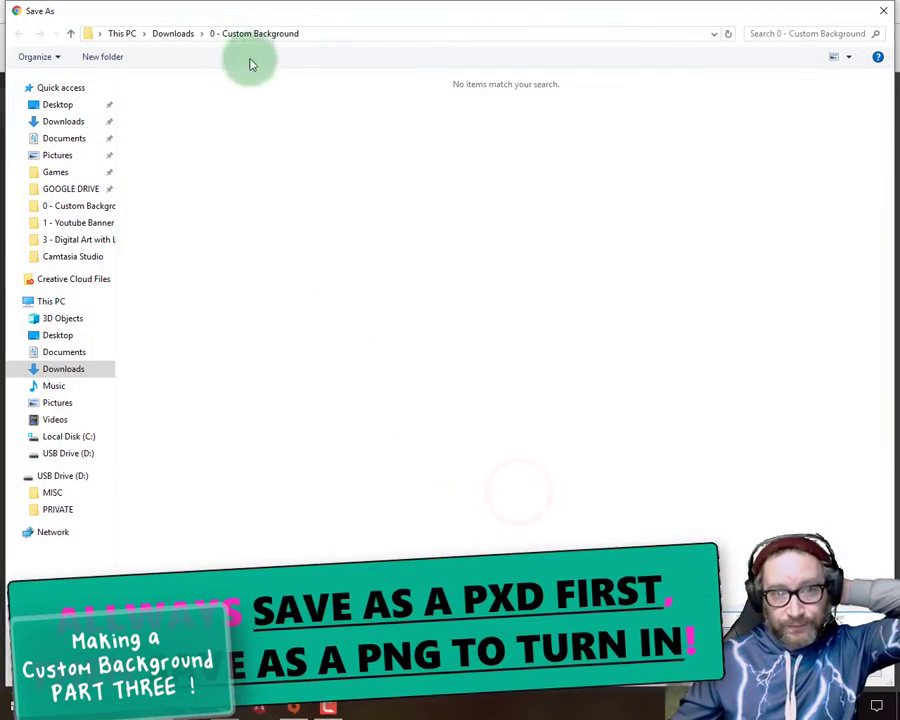
{"action": "key", "text": "Return"}
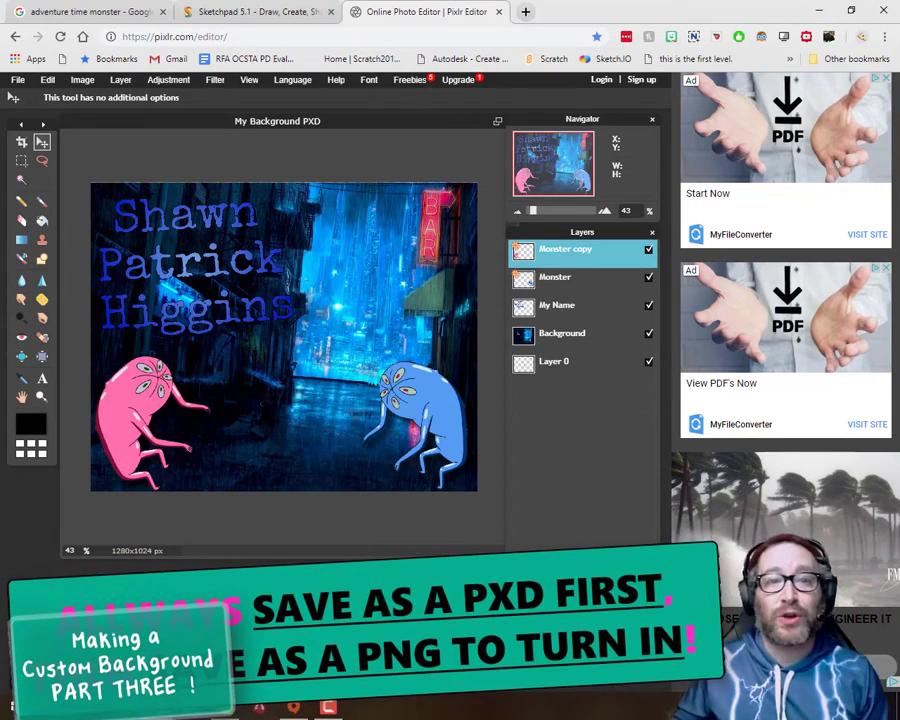
Step: Save the image as a full-quality transparent PNG named "My Background PNG"
{"action": "left_click", "coordinate": [17, 81]}
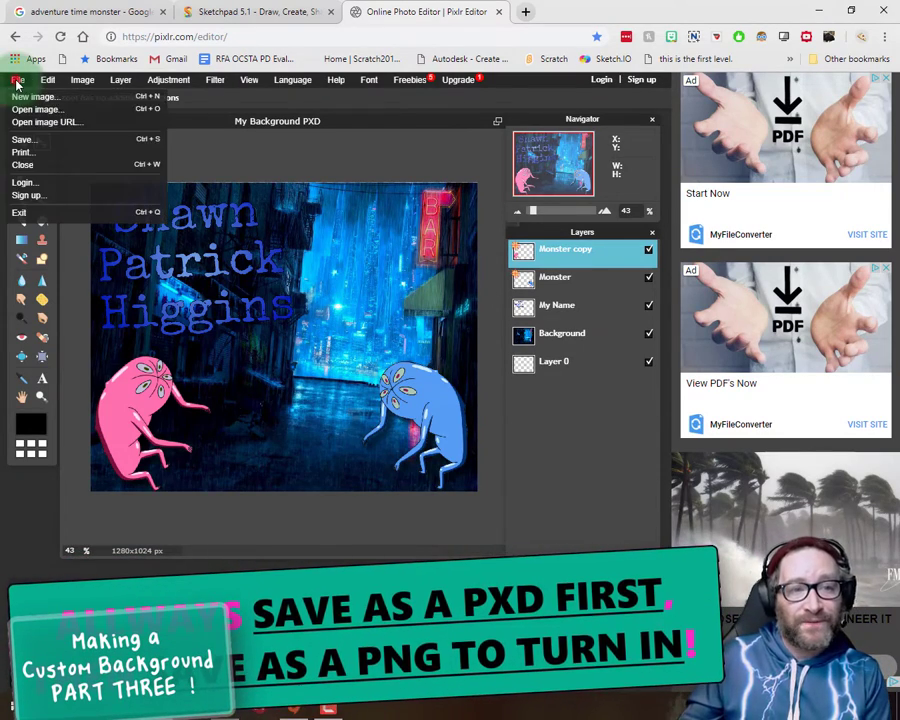
{"action": "left_click", "coordinate": [30, 139]}
{"action": "left_click", "coordinate": [410, 338]}
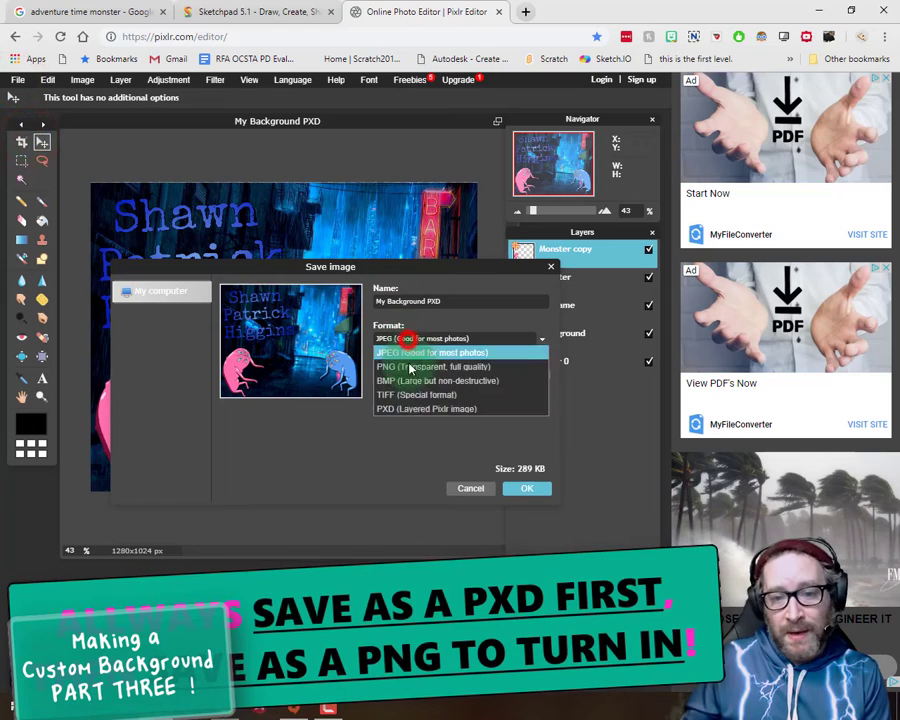
{"action": "left_click", "coordinate": [415, 362]}
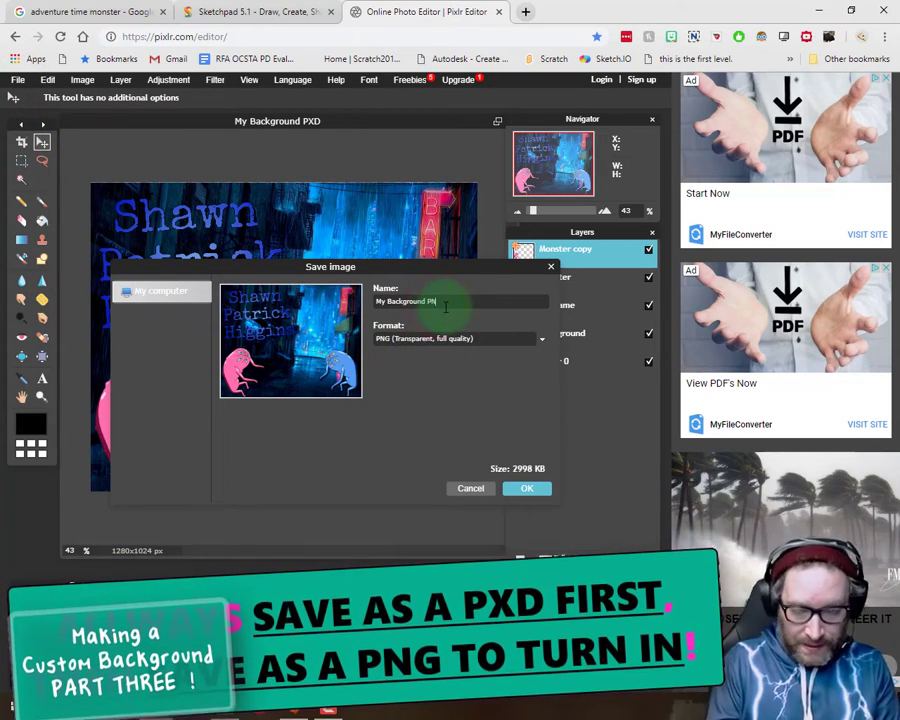
{"action": "left_click", "coordinate": [527, 489]}
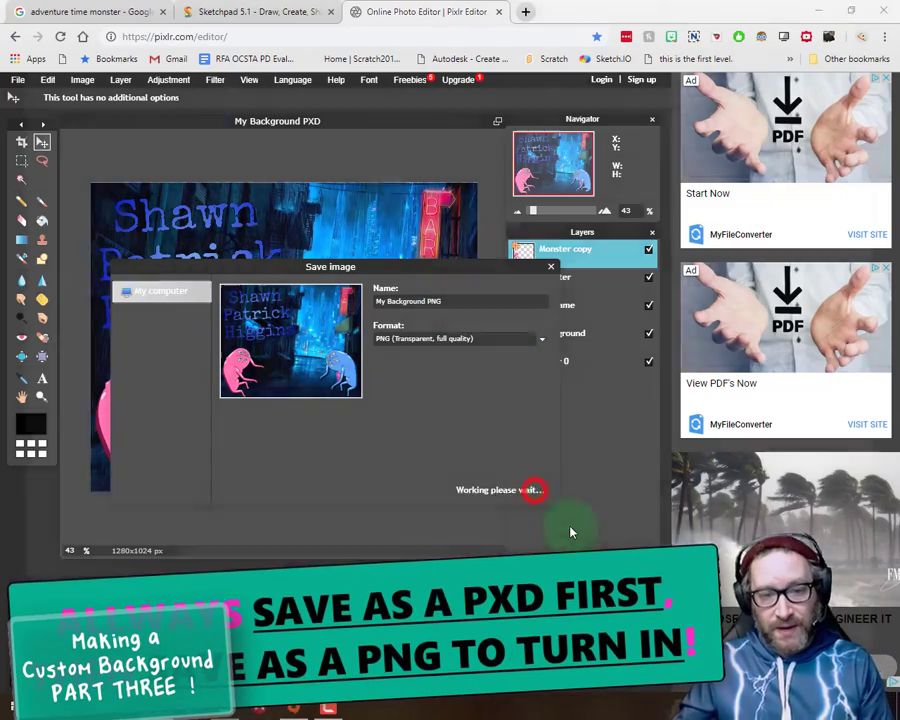
{"action": "left_click", "coordinate": [790, 666]}
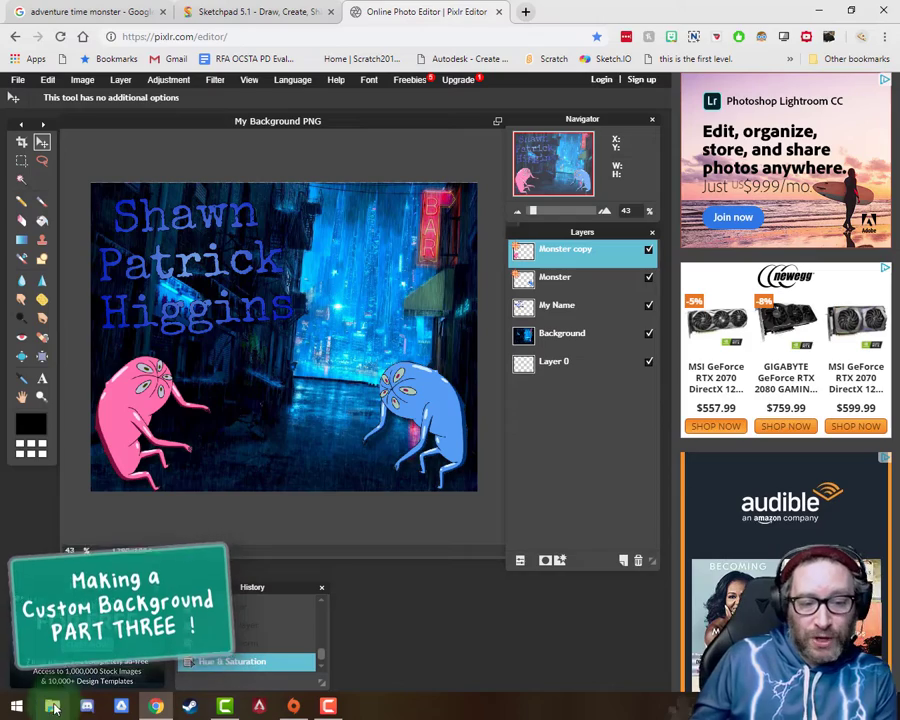
Step: Switch to File Explorer, open the "0 - Custom Background" folder in Downloads and set "My Background PNG" as the desktop background
{"action": "left_click", "coordinate": [52, 706]}
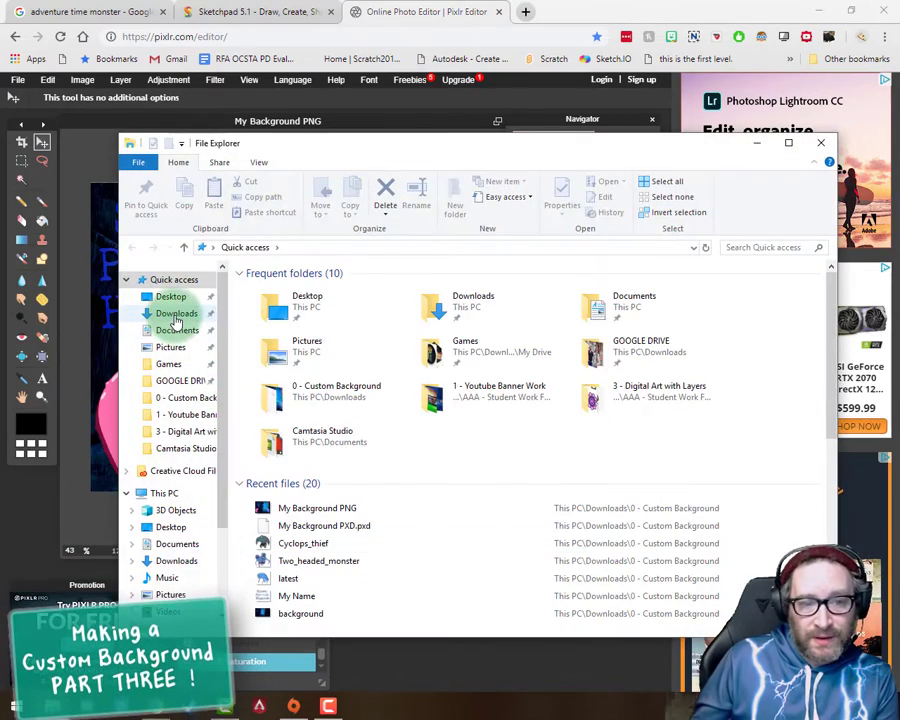
{"action": "left_click", "coordinate": [176, 314]}
{"action": "left_click", "coordinate": [279, 316]}
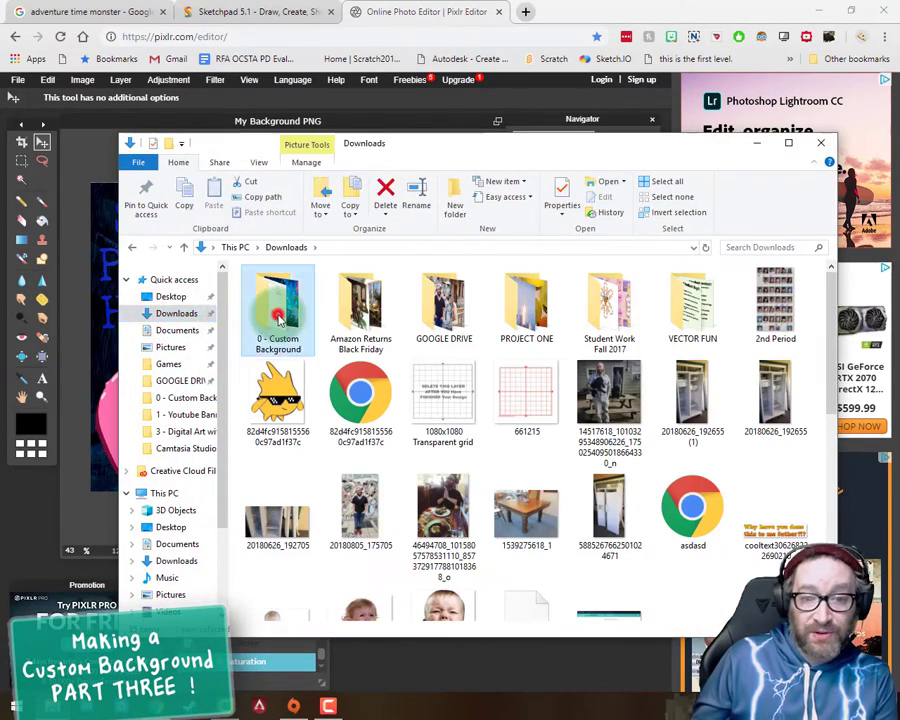
{"action": "double_click", "coordinate": [279, 316]}
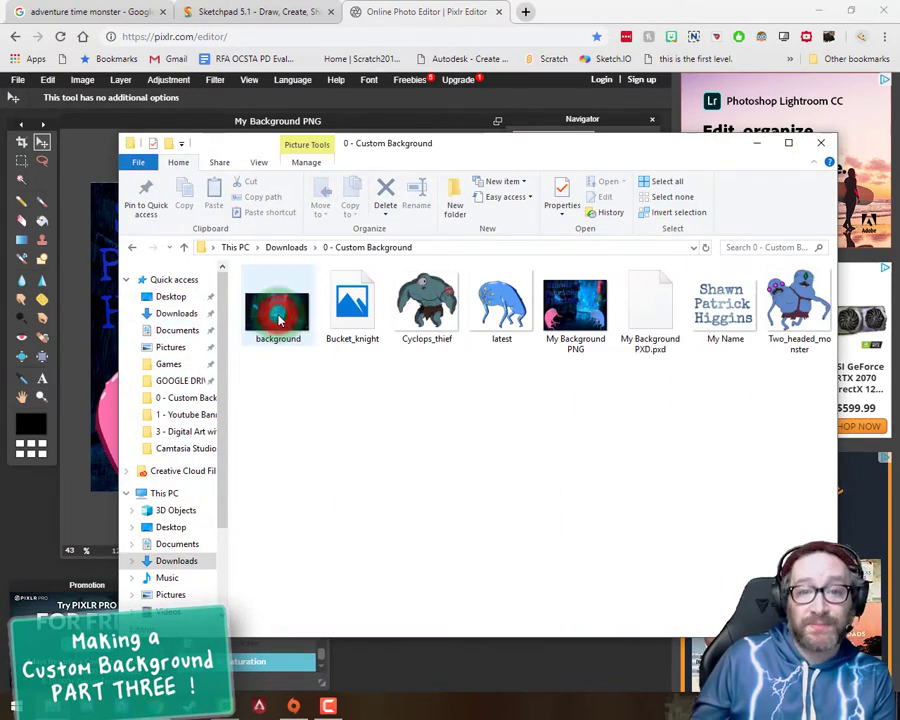
{"action": "right_click", "coordinate": [560, 310]}
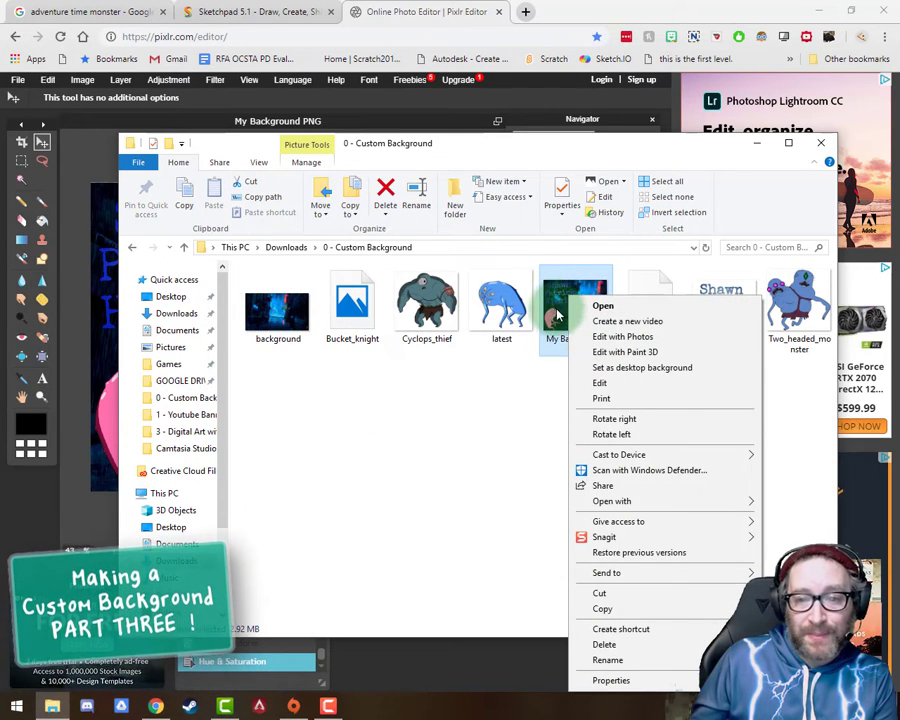
{"action": "left_click", "coordinate": [614, 368]}
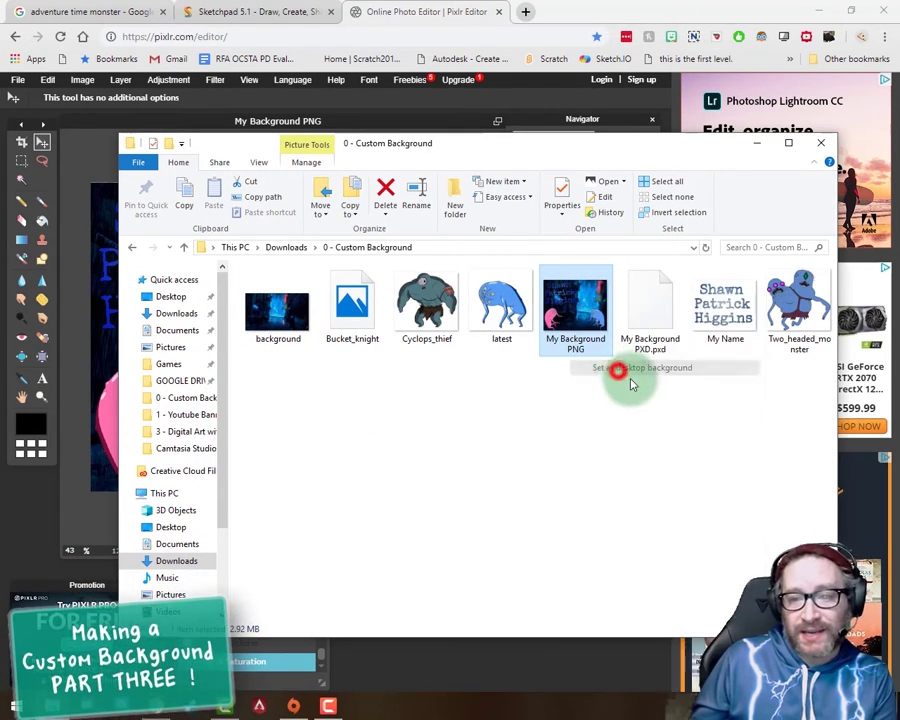
Step: Minimize the File Explorer, browser and Origin windows to view the desktop background
{"action": "left_click", "coordinate": [758, 143]}
{"action": "left_click", "coordinate": [818, 10]}
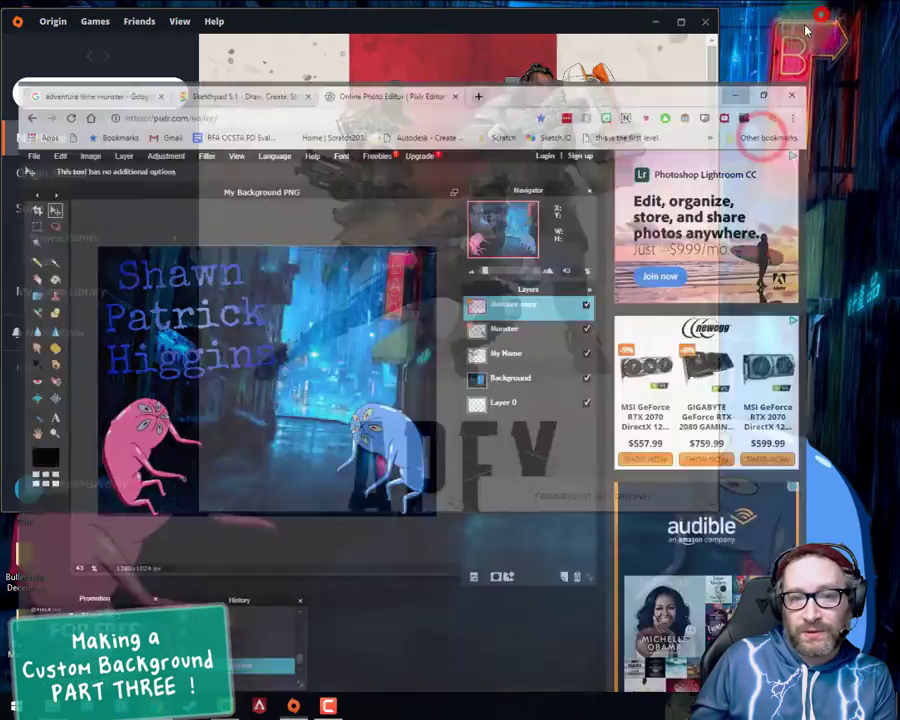
{"action": "left_click", "coordinate": [660, 20]}
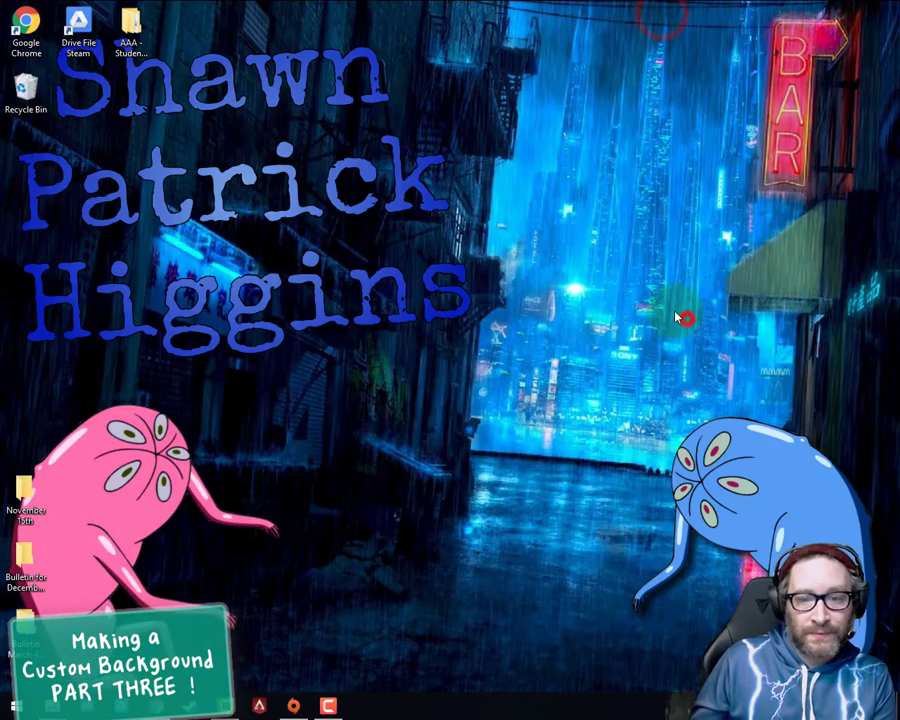